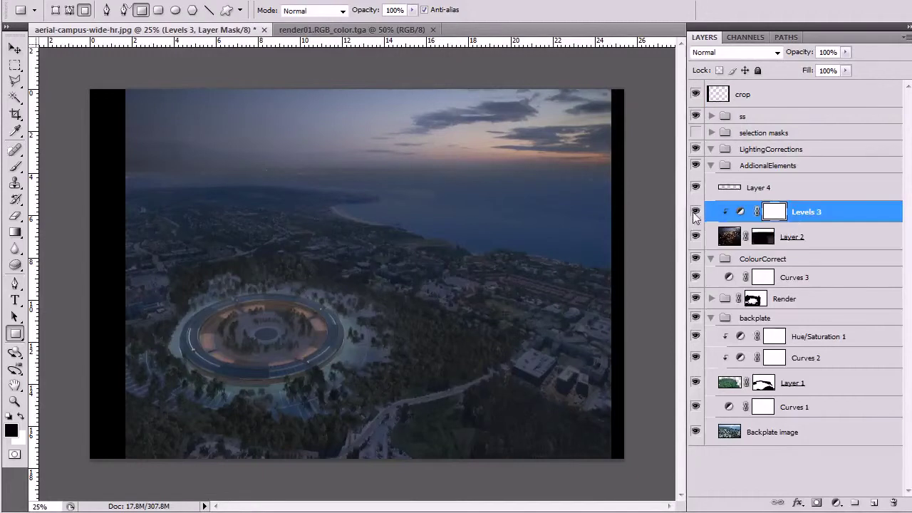
Make Layer 4 active and sample the muted pinkish horizon colour from the sky as the brush colour.
left_click(696, 211)
left_click(737, 188)
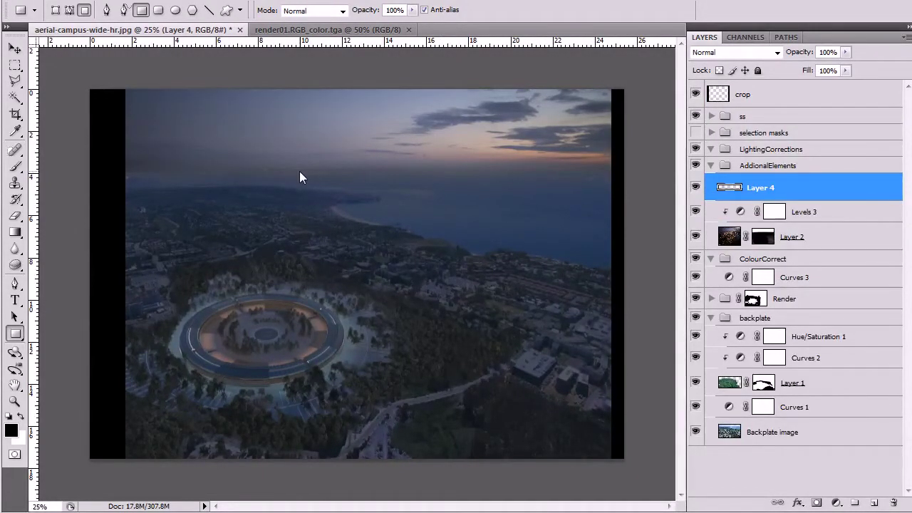
key("b")
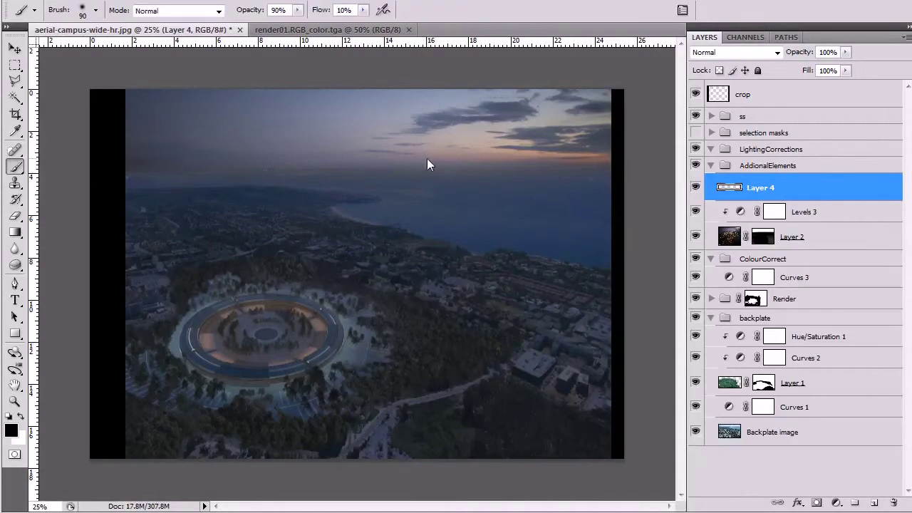
left_click(478, 160, "alt")
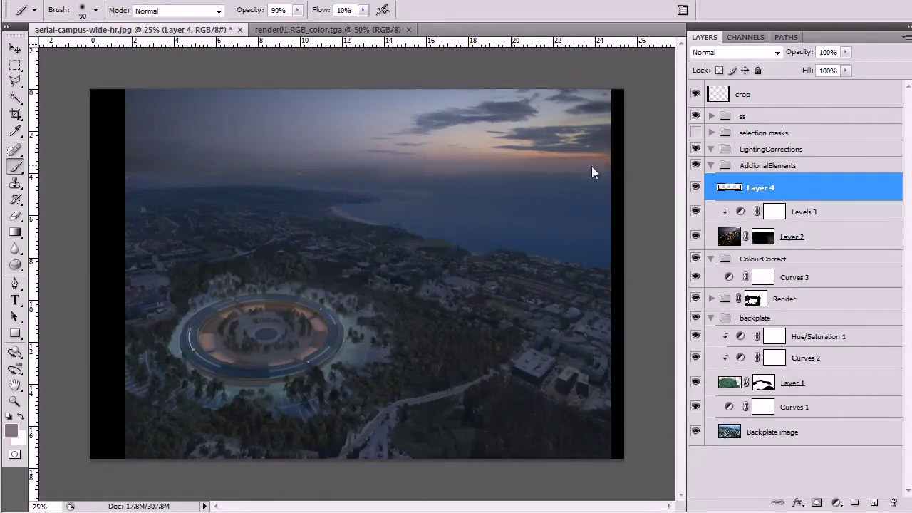
Paint soft haze along the horizon over the sea on Layer 4 with a 250 px brush at 10% opacity.
key("bracketright")
key("bracketright")
key("bracketright")
key("bracketright")
key("bracketright")
key("bracketright")
key("1")
left_click_drag(595, 173, 533, 165)
left_click_drag(611, 172, 496, 172)
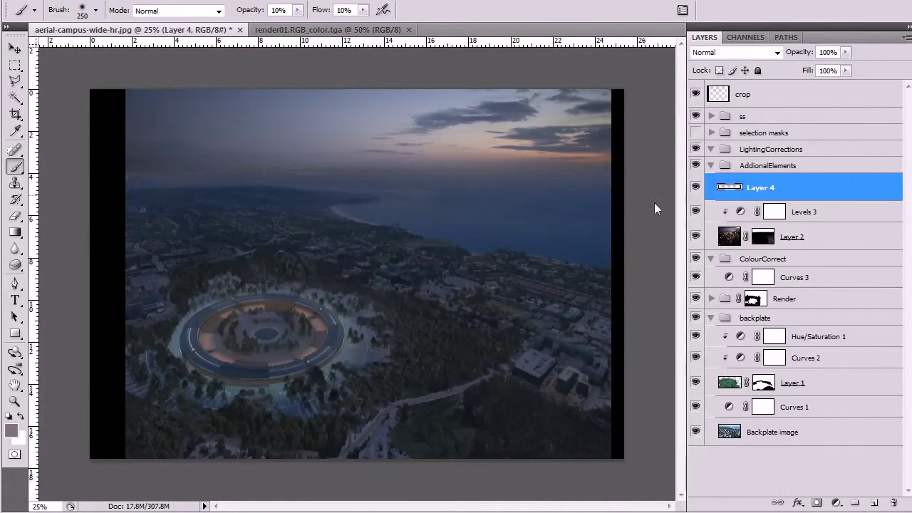
left_click_drag(486, 172, 456, 170)
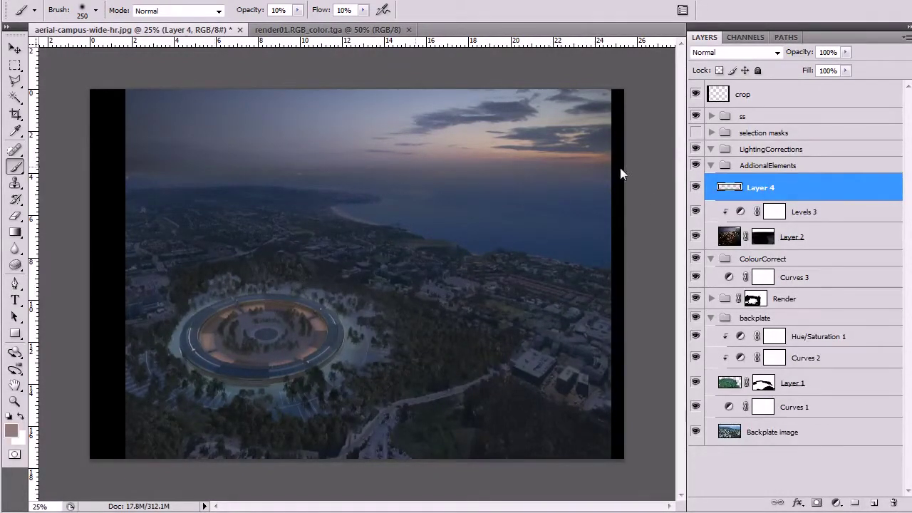
Sample the dark haze above the distant land, fine-tune the brush colour and paint more haze along the horizon.
left_click(179, 171, "alt")
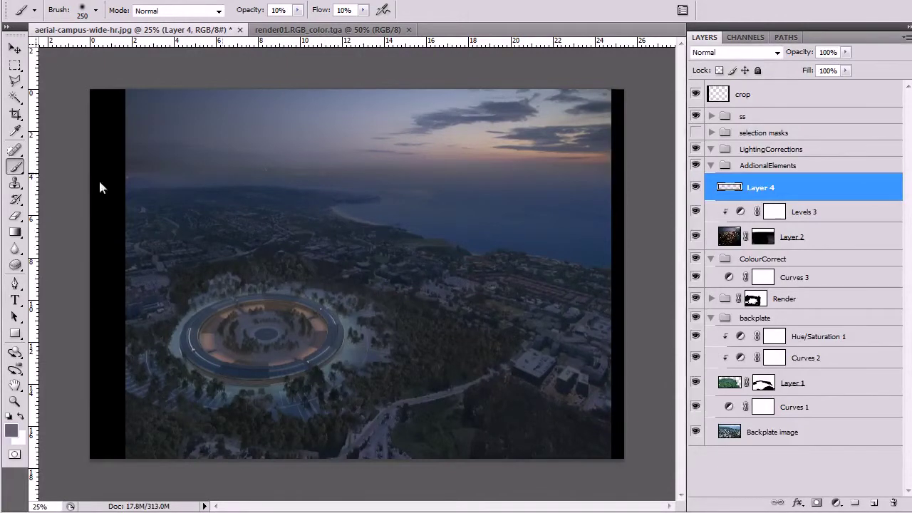
left_click(145, 166, "alt")
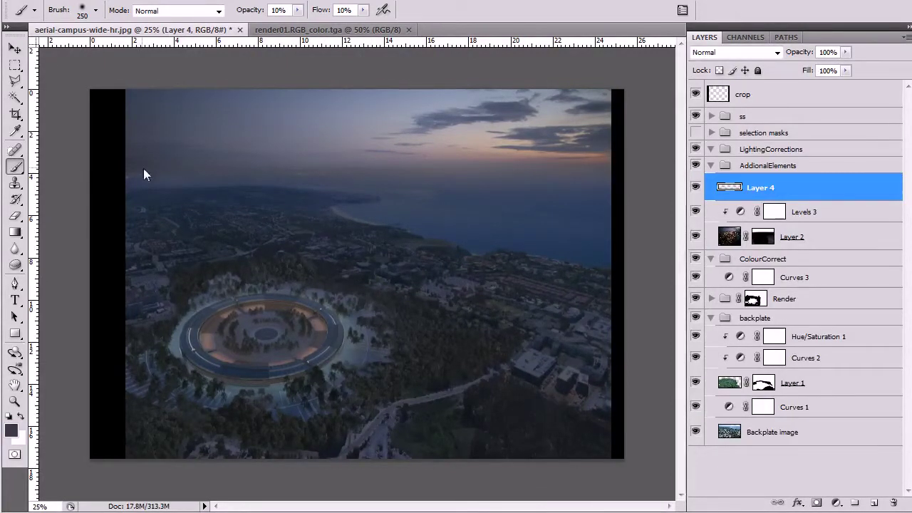
key("F6")
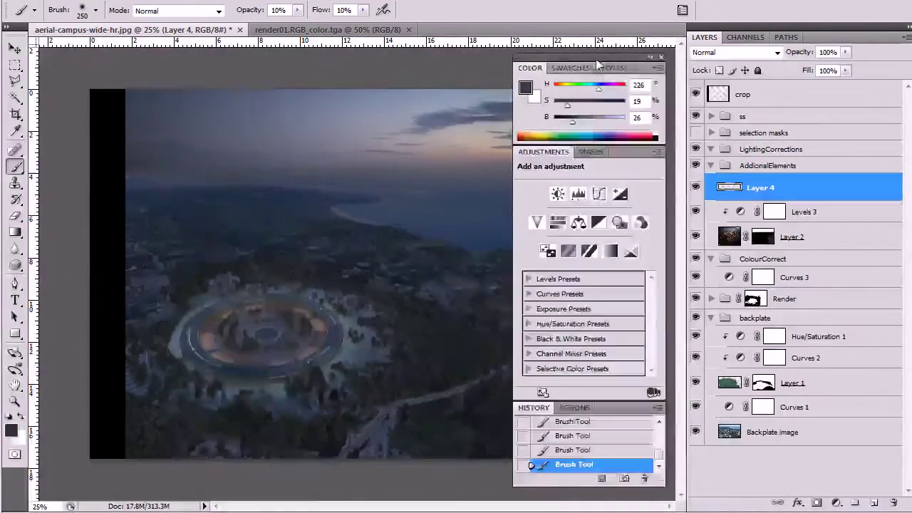
left_click_drag(594, 59, 127, 118)
key("F6")
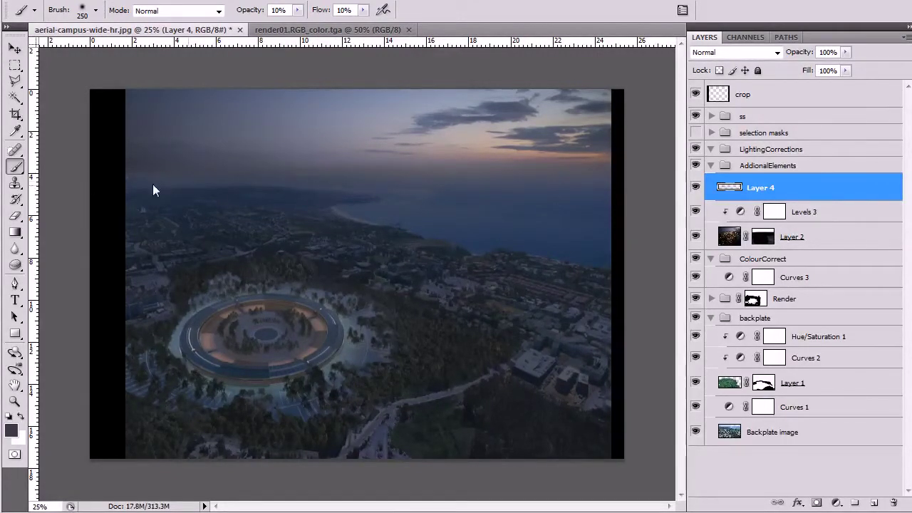
left_click_drag(535, 180, 399, 189)
Add a Hue/Saturation adjustment layer directly above the Backplate image and reduce its saturation.
left_click(811, 235)
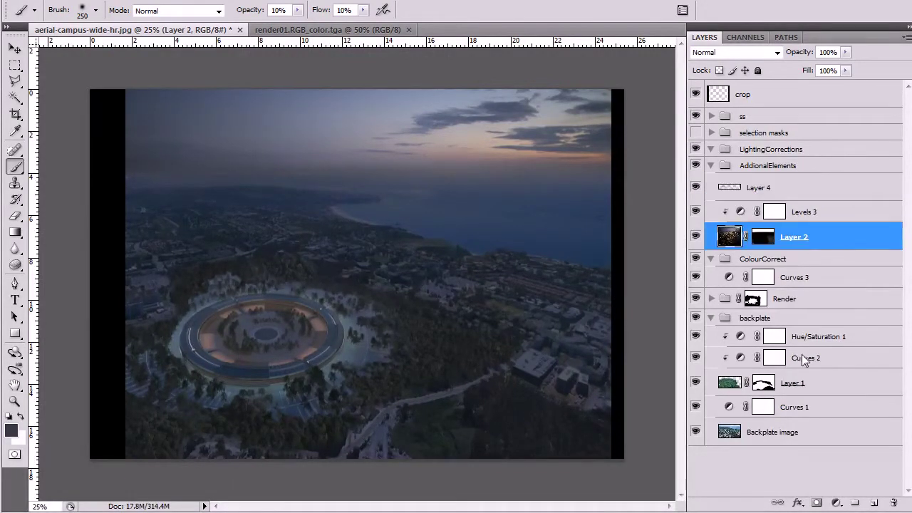
left_click(793, 432)
left_click(838, 503)
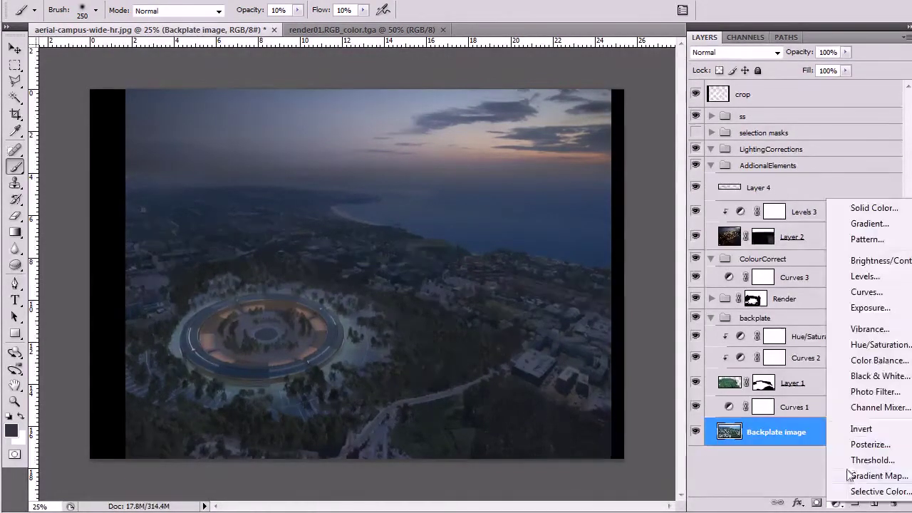
left_click(877, 344)
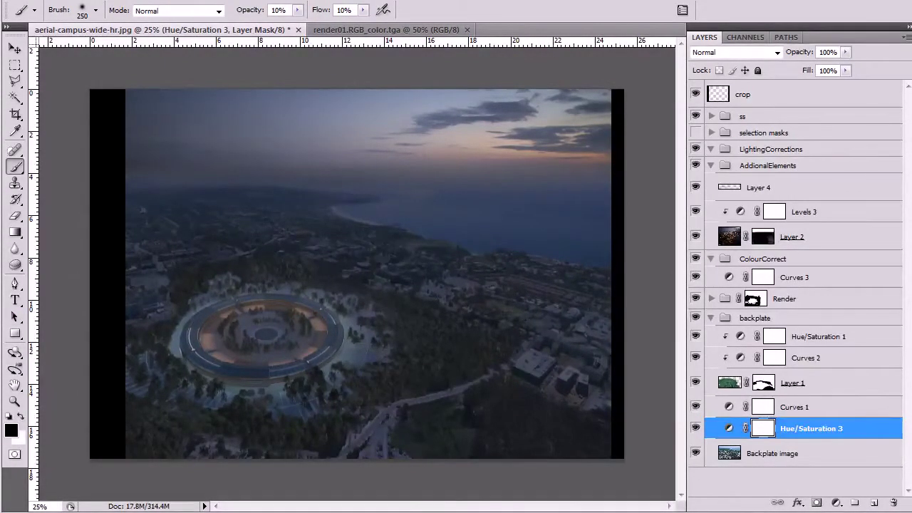
left_click_drag(377, 196, 512, 221)
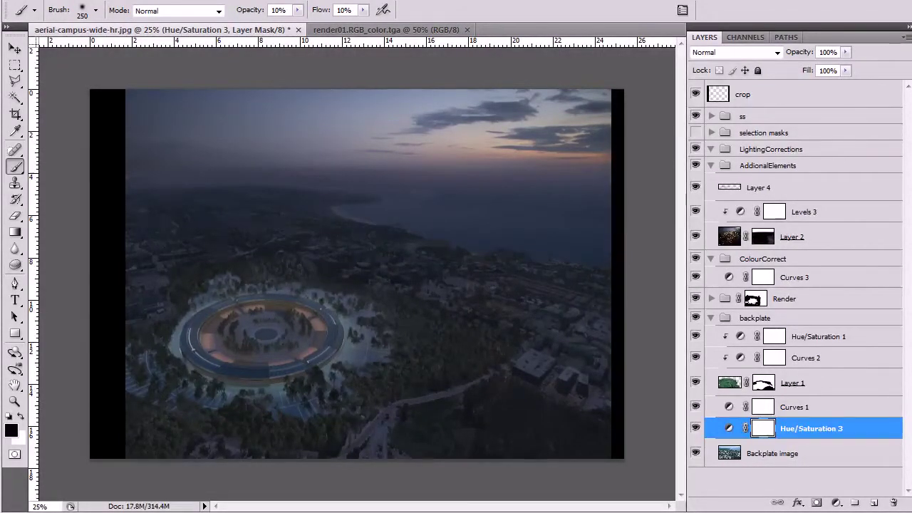
Invert the Hue/Saturation 3 mask and paint white along the distant horizon at 40% brush opacity to desaturate it.
key("ctrl+i")
key("x")
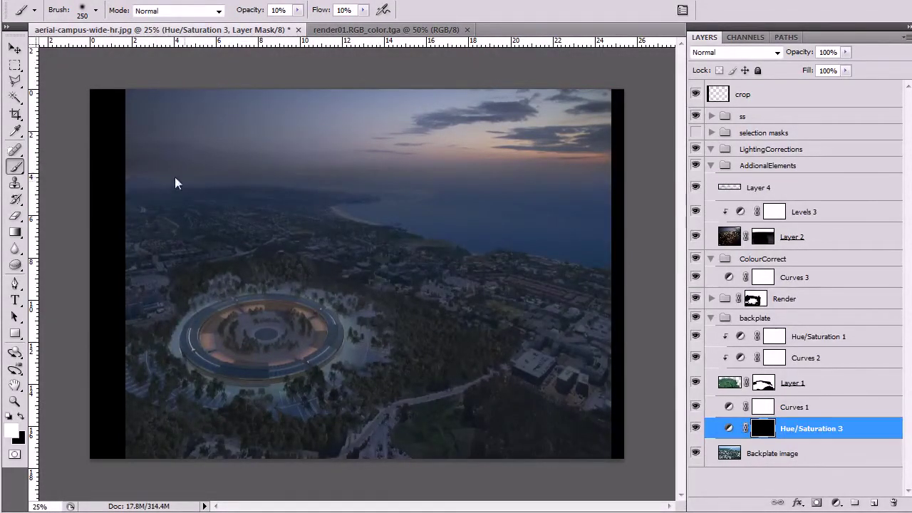
mouse_move(101, 191)
left_mouse_down()
mouse_move(168, 183)
mouse_move(106, 184)
mouse_move(119, 189)
left_mouse_up()
key("ctrl+z")
key("4")
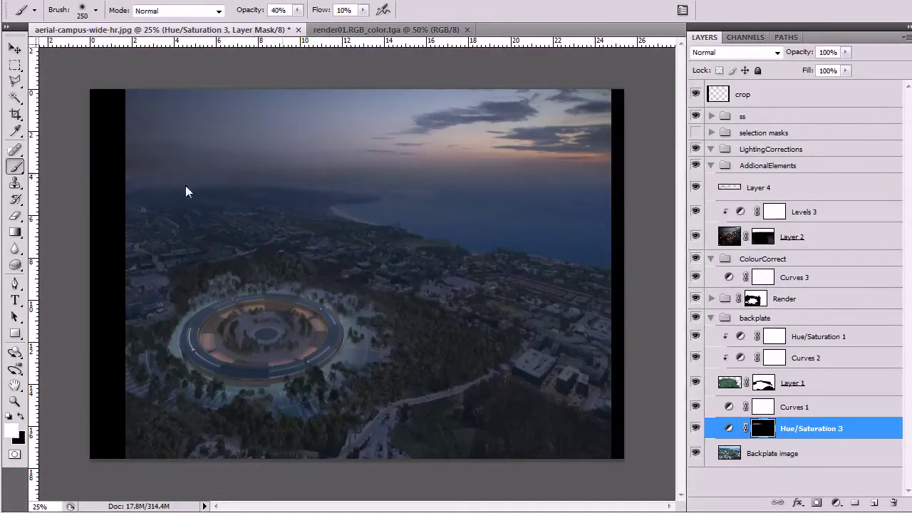
left_click_drag(305, 184, 262, 179)
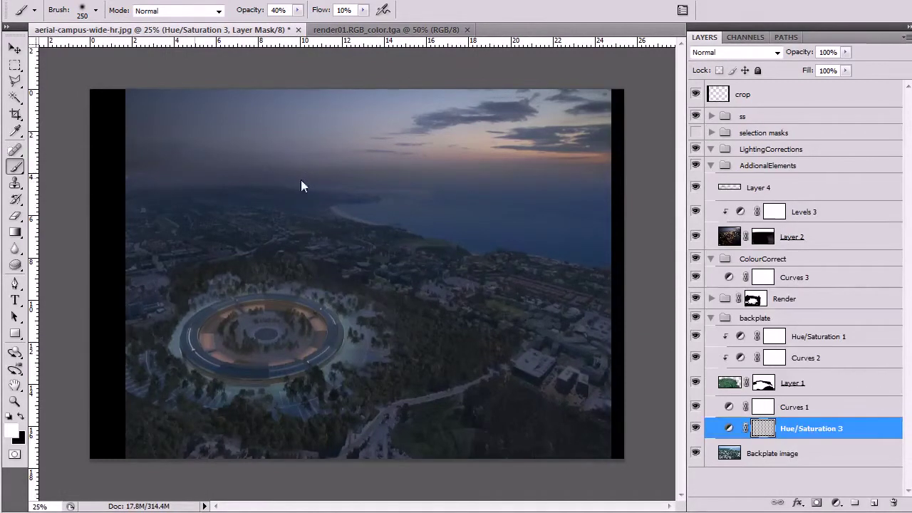
key("ctrl+z")
key("ctrl+z")
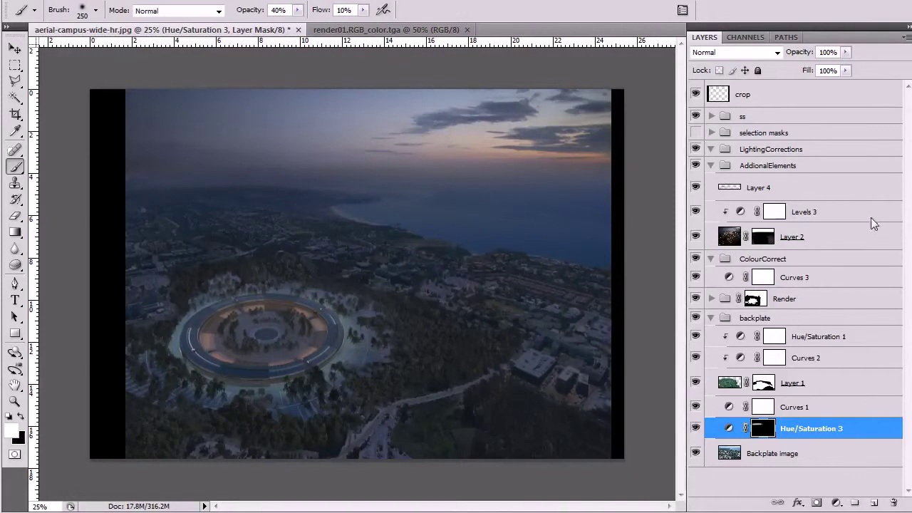
Brush dark haze over the distant land and coastline on Layer 4 at 40% opacity.
key("z")
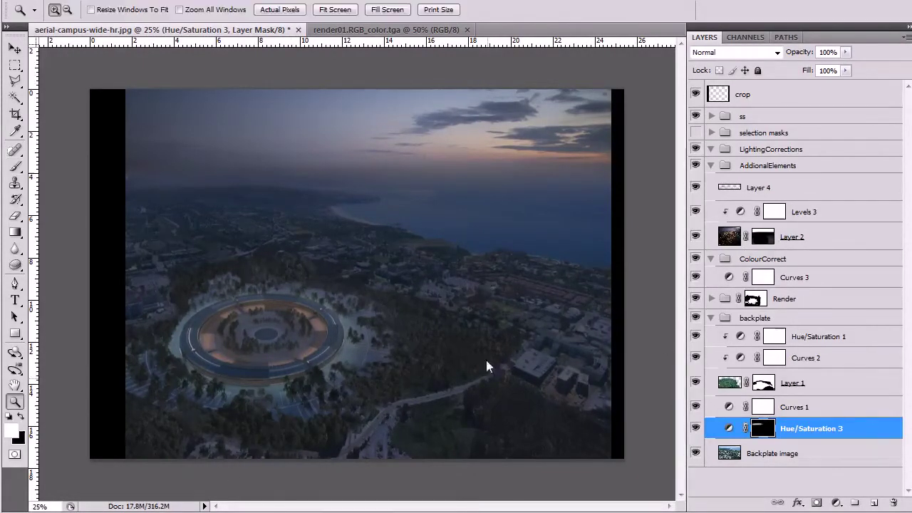
left_click(467, 222, "alt")
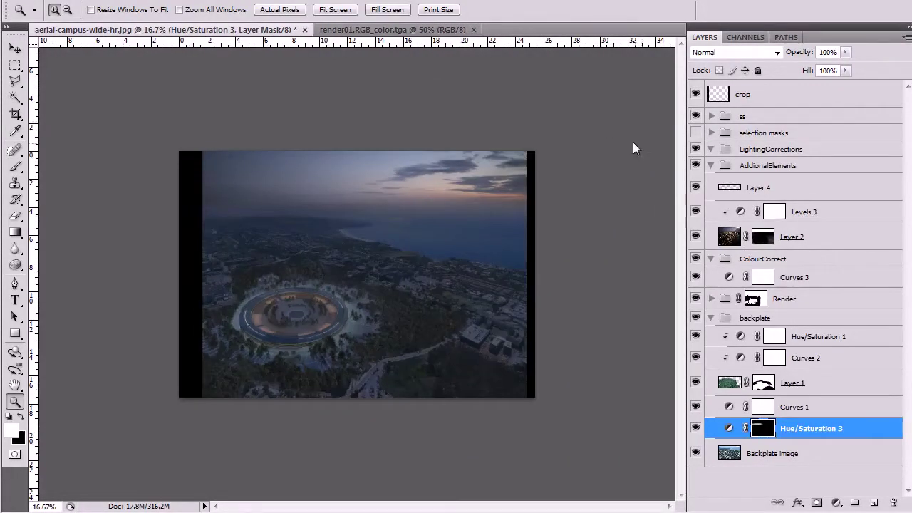
left_click(769, 188)
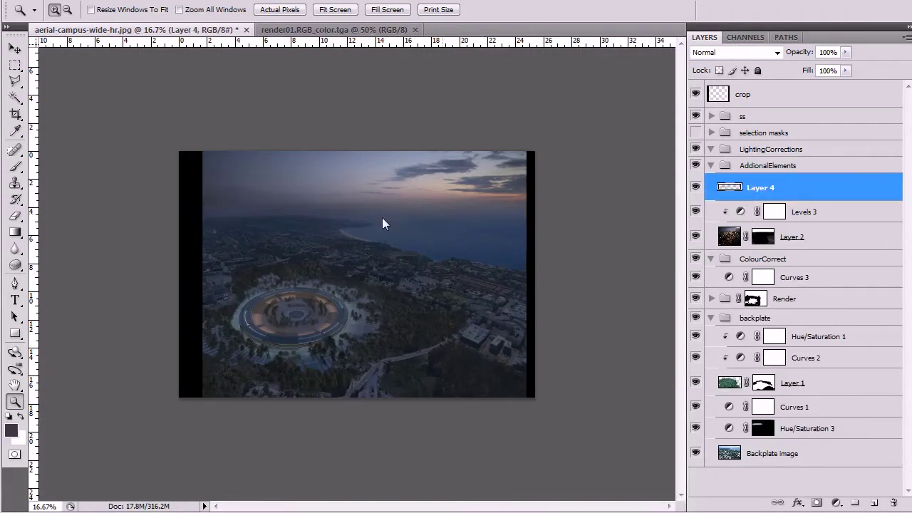
left_click(194, 233)
left_click(221, 226)
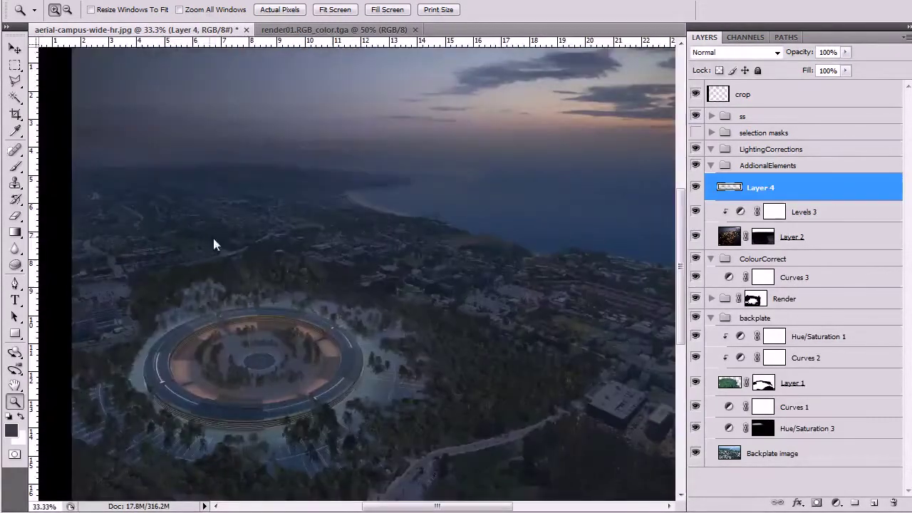
key("b")
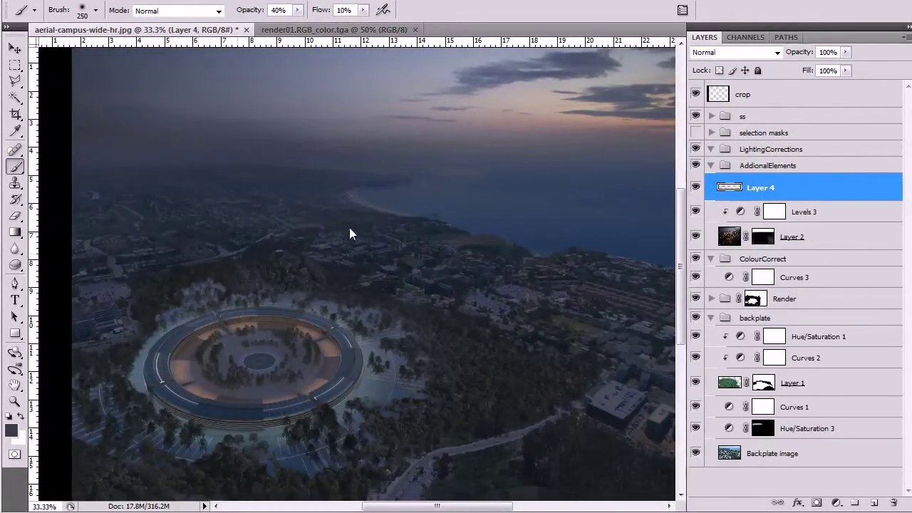
left_click_drag(463, 240, 325, 256)
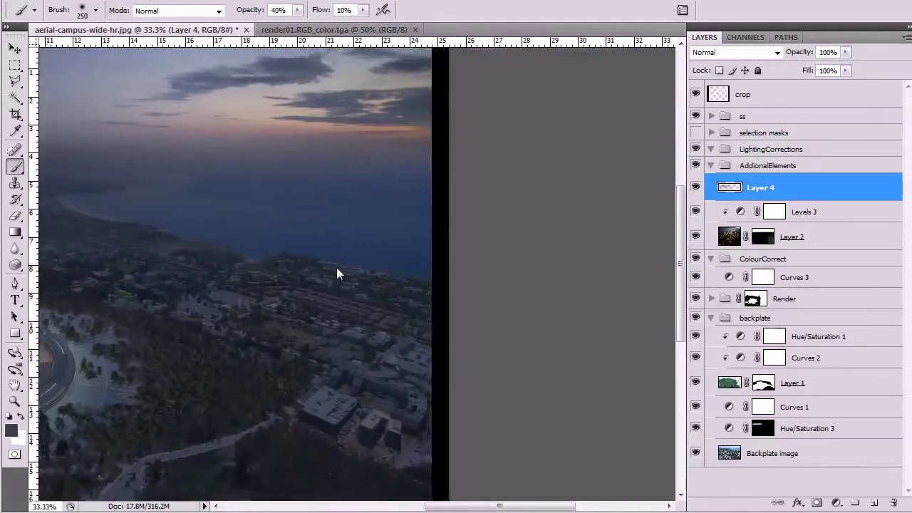
left_click_drag(271, 265, 413, 288)
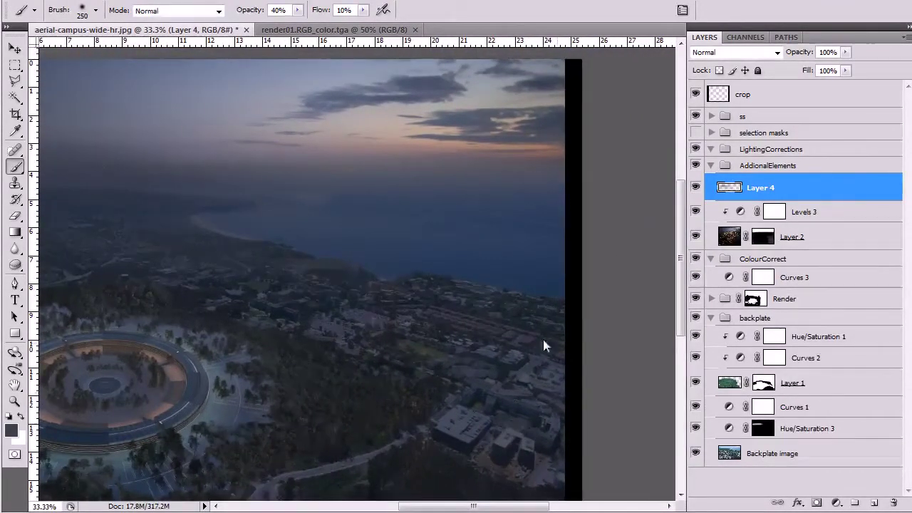
key("z")
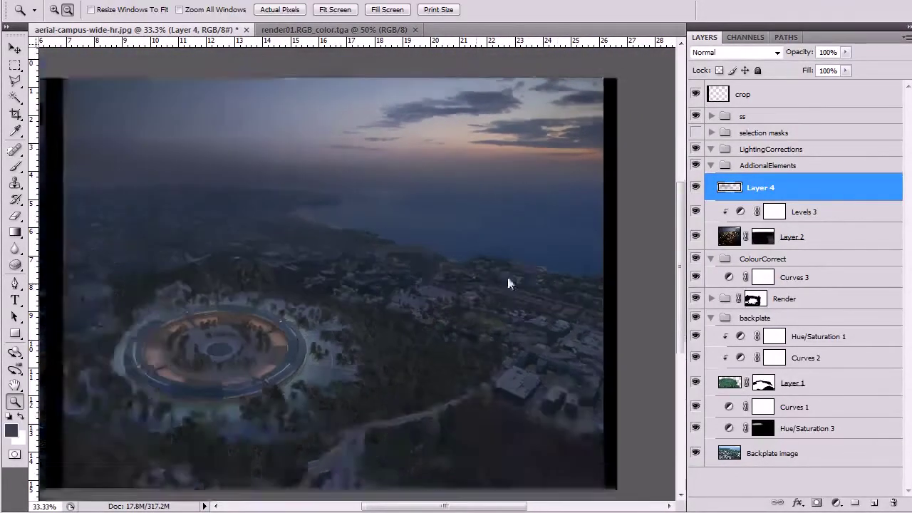
left_click(508, 281, "alt")
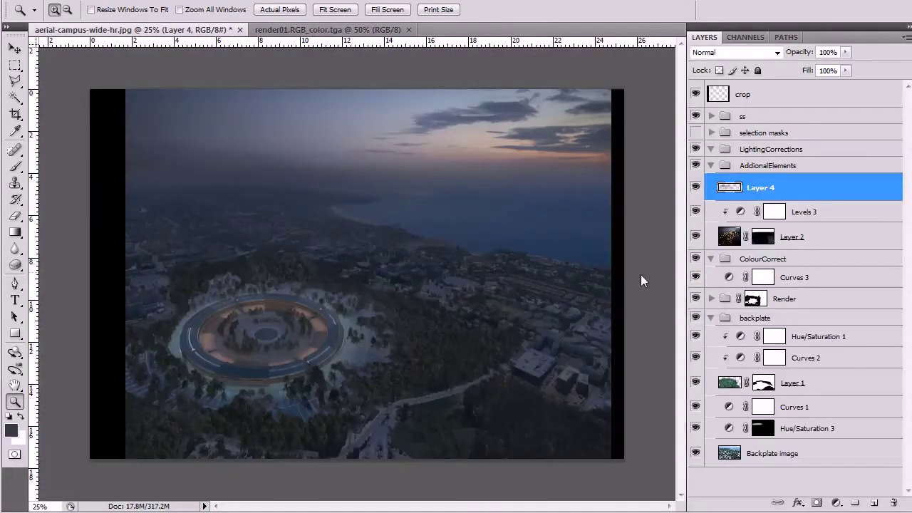
Reselect Layer 4, undo the light haze stroke over the sea and set the brush opacity to 10%.
left_click(806, 452)
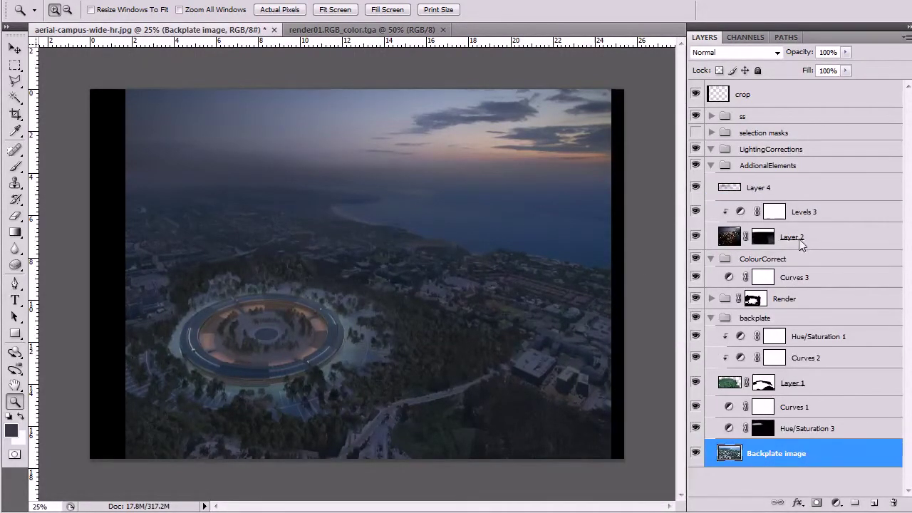
left_click(776, 198)
left_click_drag(462, 206, 556, 208)
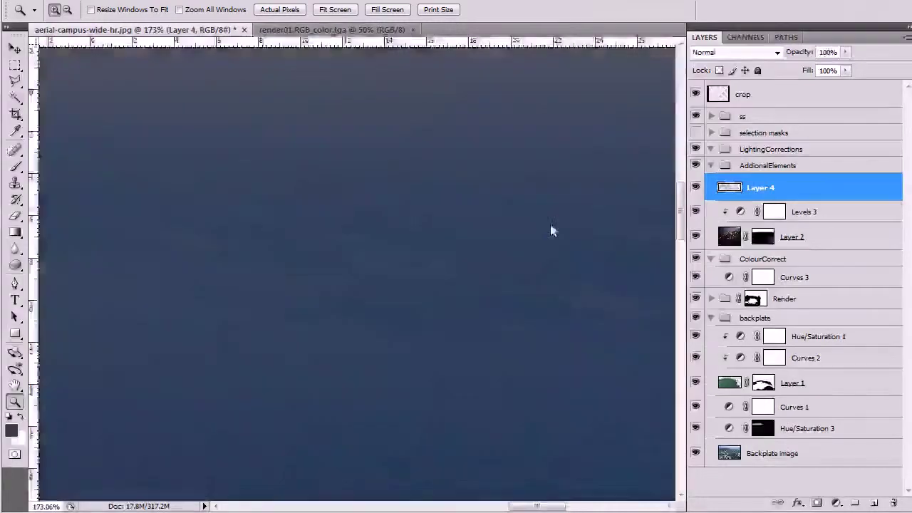
scroll(538, 239, "down", 4)
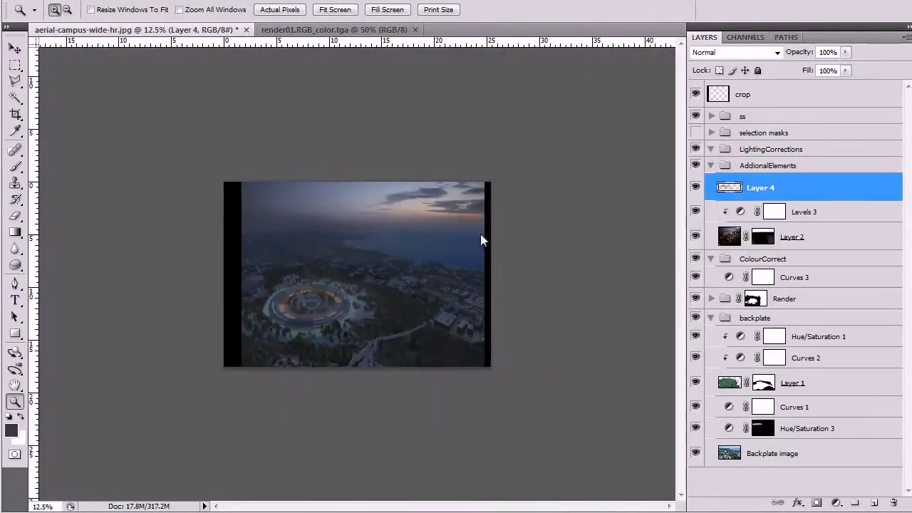
key("b")
key("x")
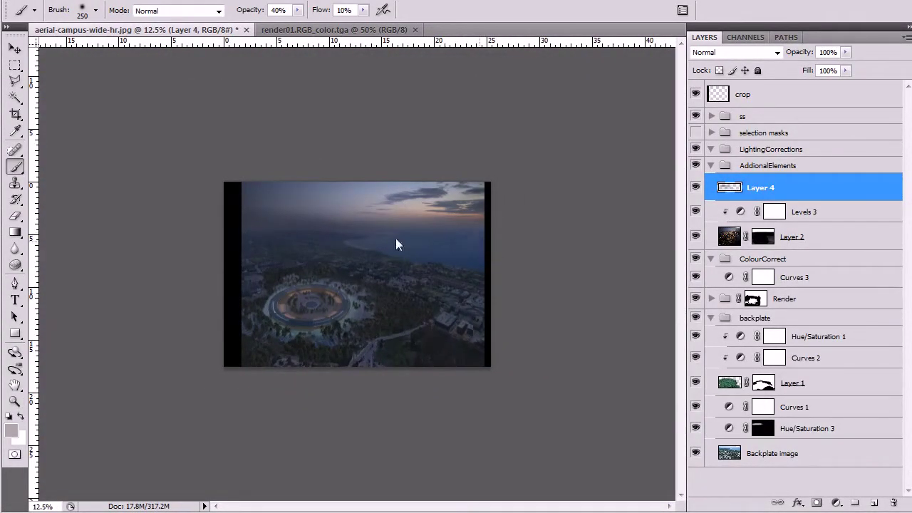
key("ctrl+z")
key("1")
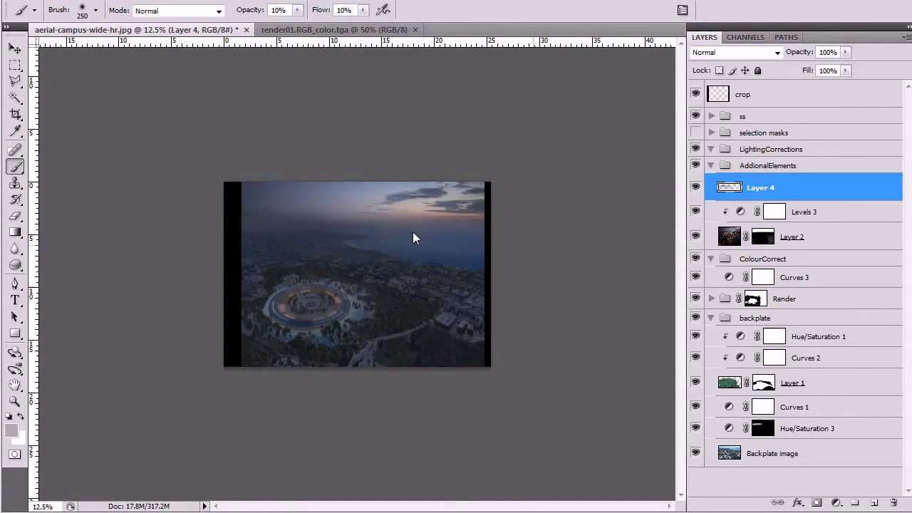
Paint faint haze over the sea and coastal town with colours sampled from the sky and water.
left_click(461, 213, "alt")
left_click(388, 190, "alt")
left_click(469, 267, "alt")
left_click_drag(449, 283, 507, 280)
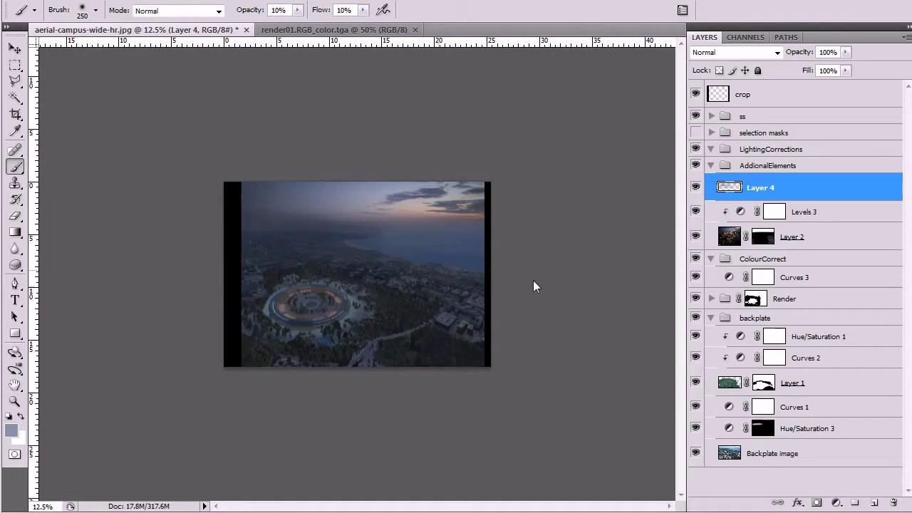
left_click_drag(299, 224, 492, 309)
Try to erase the haze over the coastal town, undo the stroke and enlarge the eraser.
key("e")
left_click_drag(521, 282, 409, 249)
key("ctrl+z")
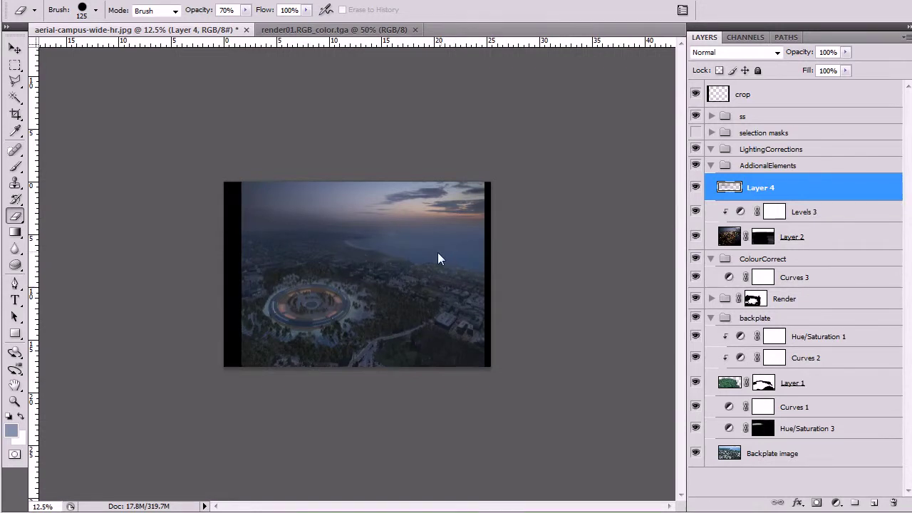
key("bracketright")
key("bracketright")
key("z")
left_click(508, 327)
left_click(512, 347)
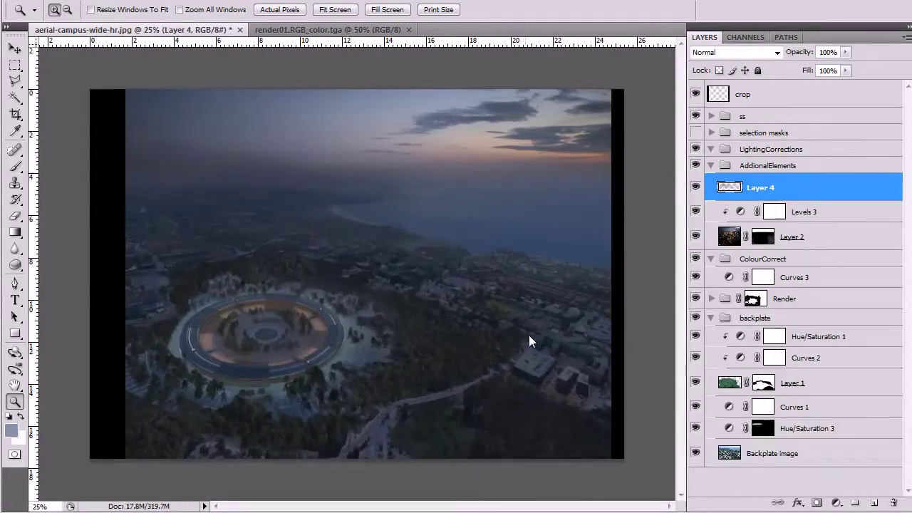
Compare the image with and without the Layer 4 haze and expand the ss layer group.
left_click(696, 187)
left_click(696, 187)
left_click(475, 296, "alt")
left_click(525, 304)
left_click(711, 116)
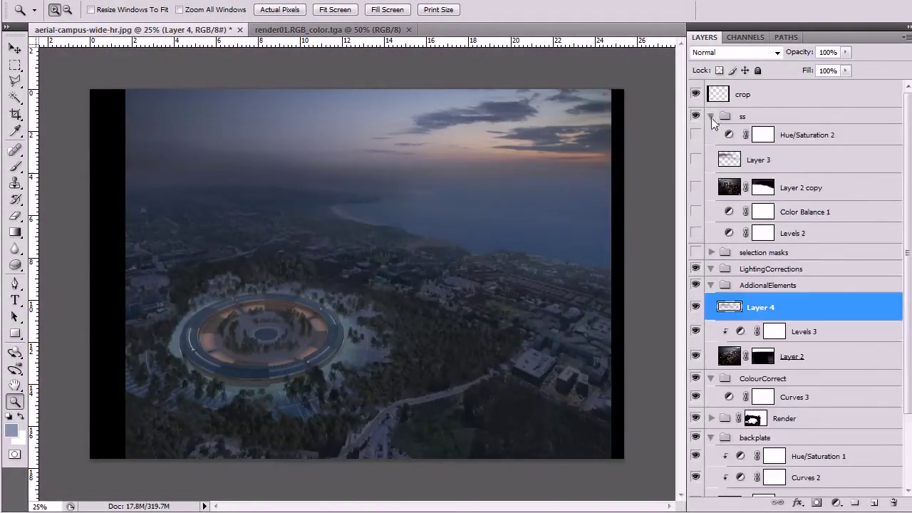
Duplicate Layer 2 above Layer 4 without its layer mask, after collapsing the ss group.
left_click(712, 117)
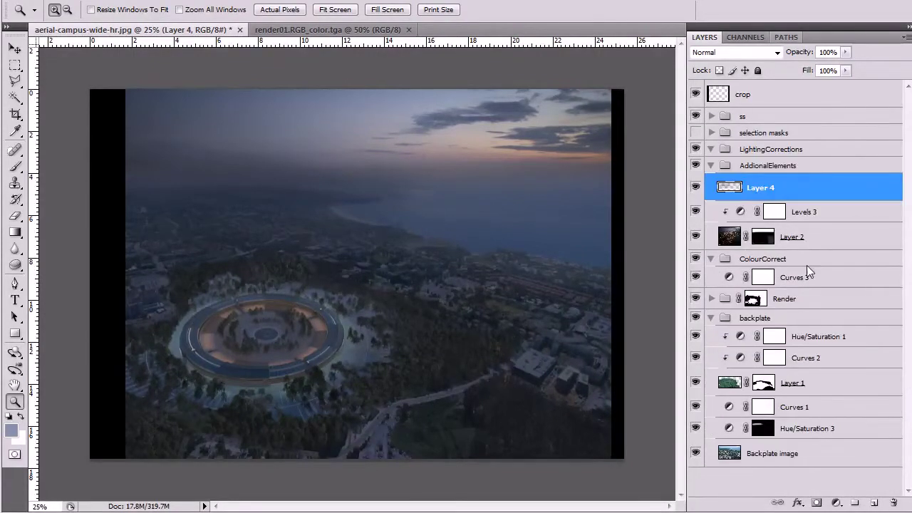
left_click(799, 237)
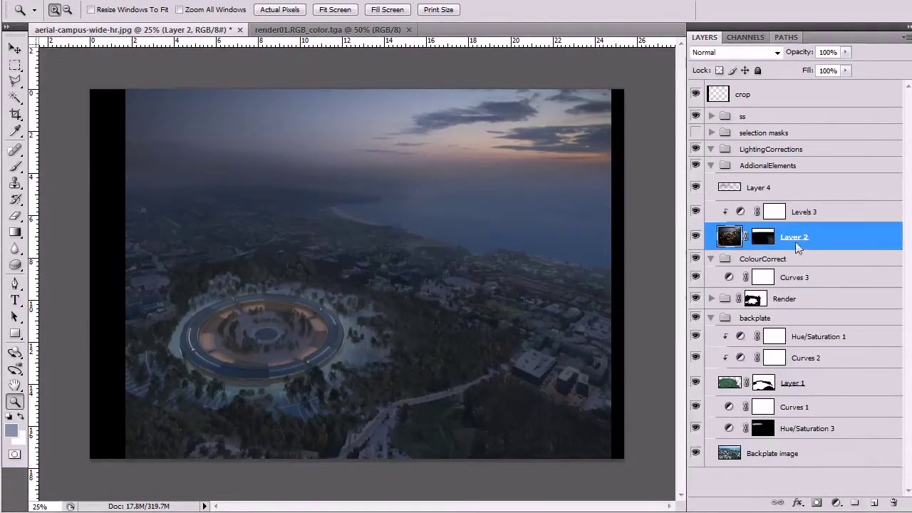
left_click_drag(795, 237, 894, 502)
left_click(525, 190)
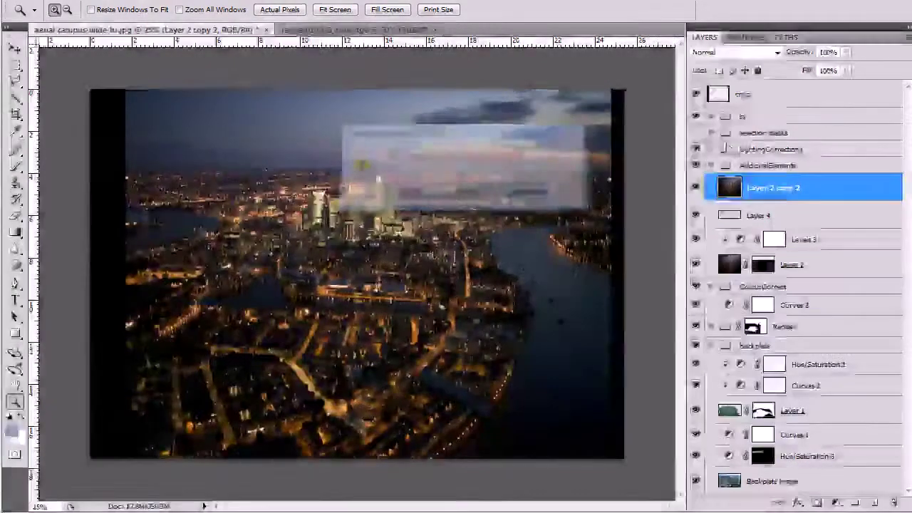
Set the blend mode of Layer 2 copy 2 to Screen and lower its fill to 48%.
left_click(741, 52)
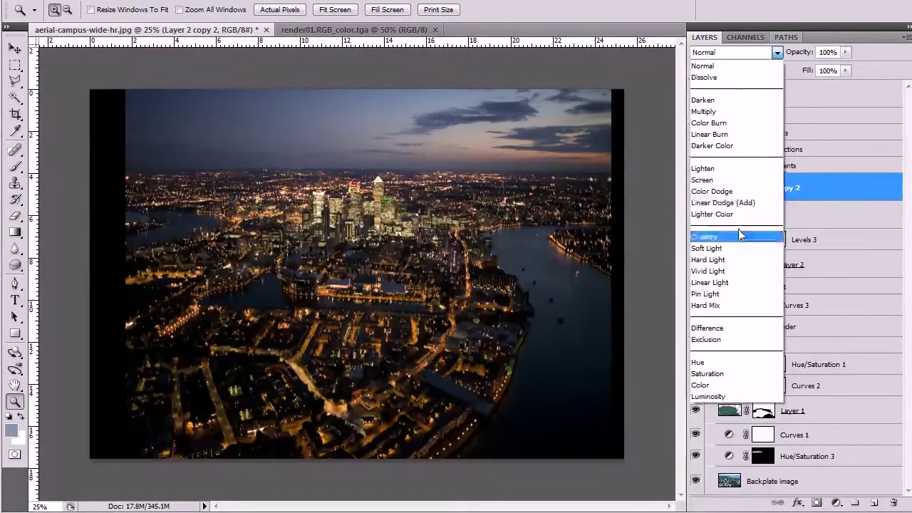
left_click(743, 178)
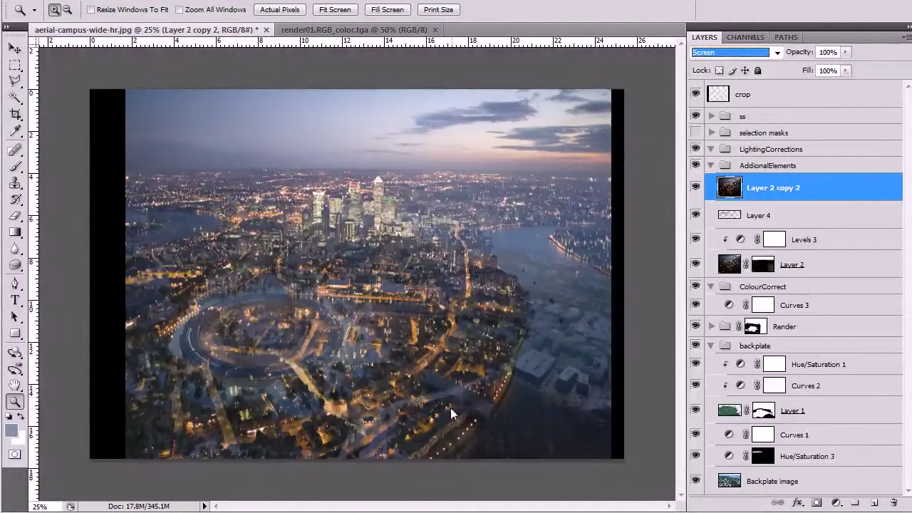
key("Return")
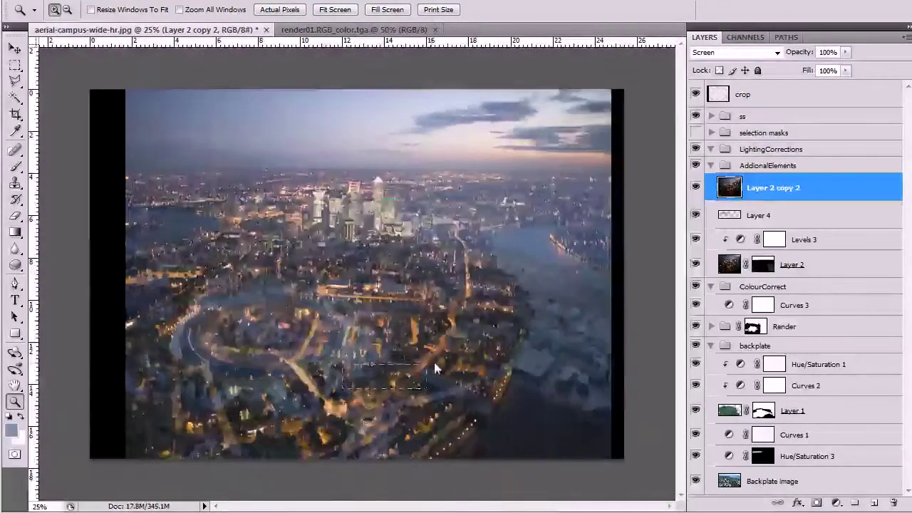
left_click(372, 379)
left_click(431, 374, "alt")
left_click(508, 322)
left_click(845, 70)
left_click_drag(846, 85, 810, 83)
left_click(431, 273, "alt")
left_click(431, 287, "alt")
left_click(491, 307)
Add a layer mask to Layer 2 copy 2 and hide the sky and open sea with black-filled rectangles.
left_click(816, 502)
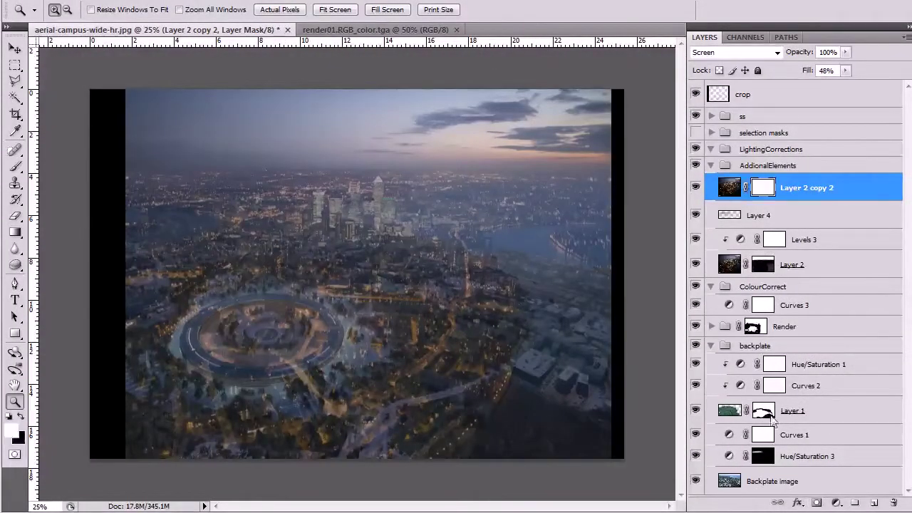
key("b")
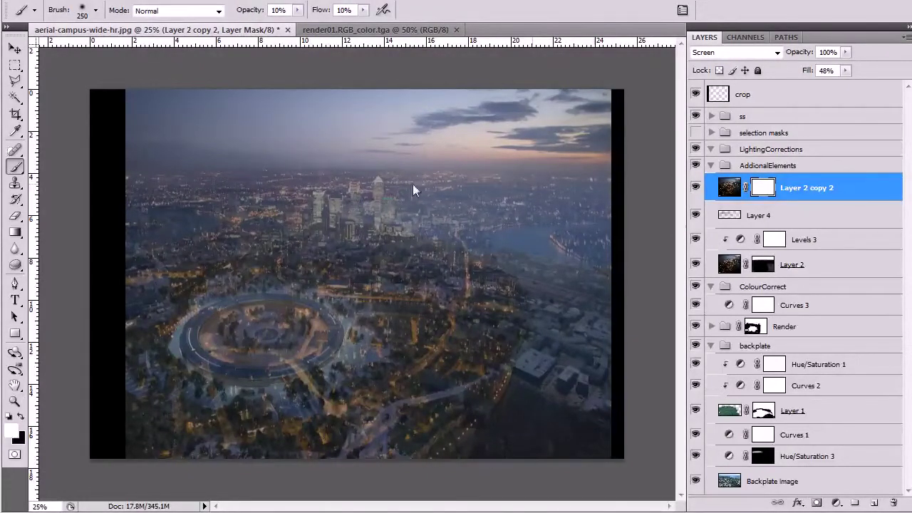
key("c")
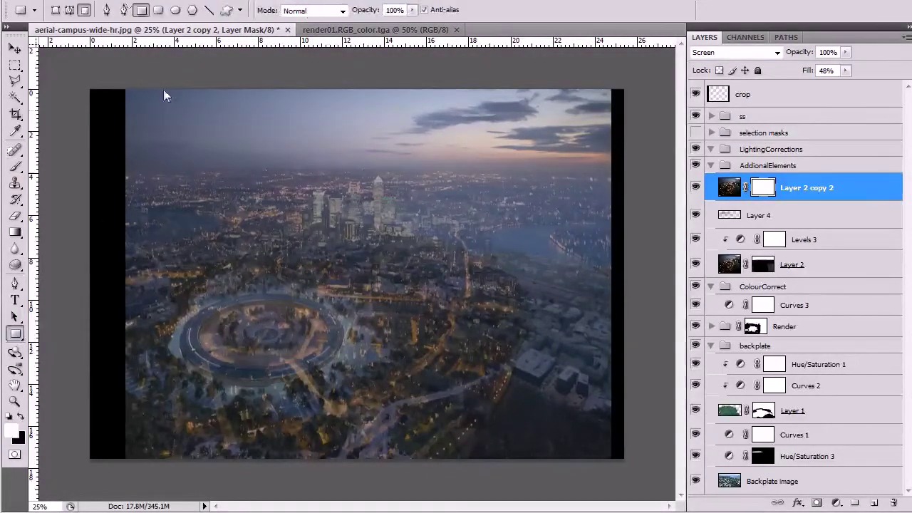
key("u")
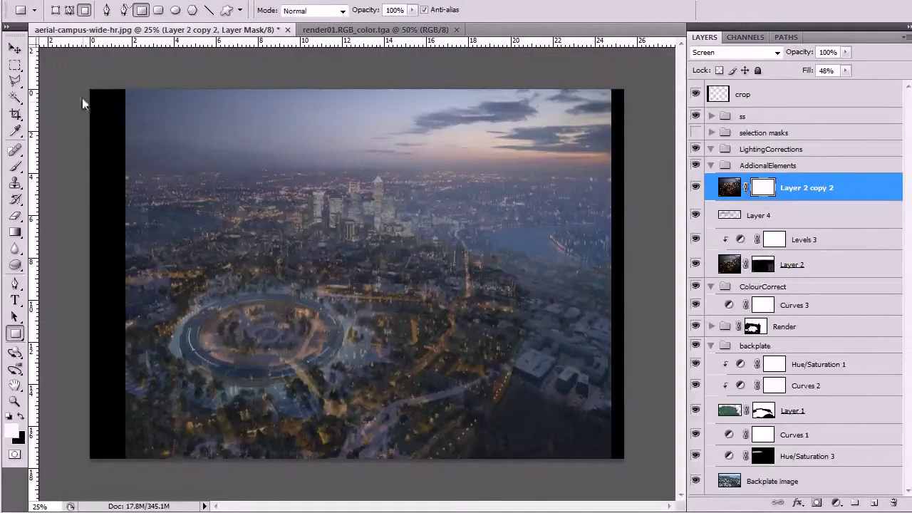
key("x")
left_click_drag(71, 62, 634, 193)
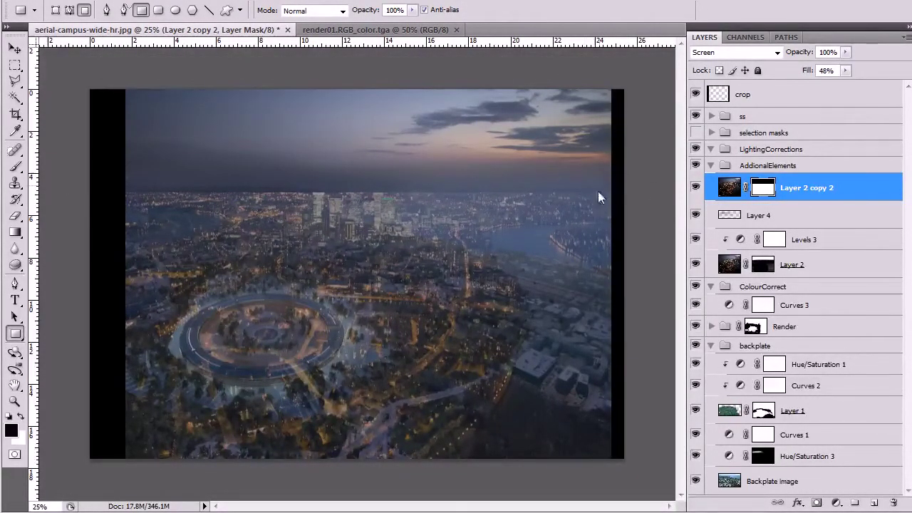
left_click_drag(375, 171, 630, 242)
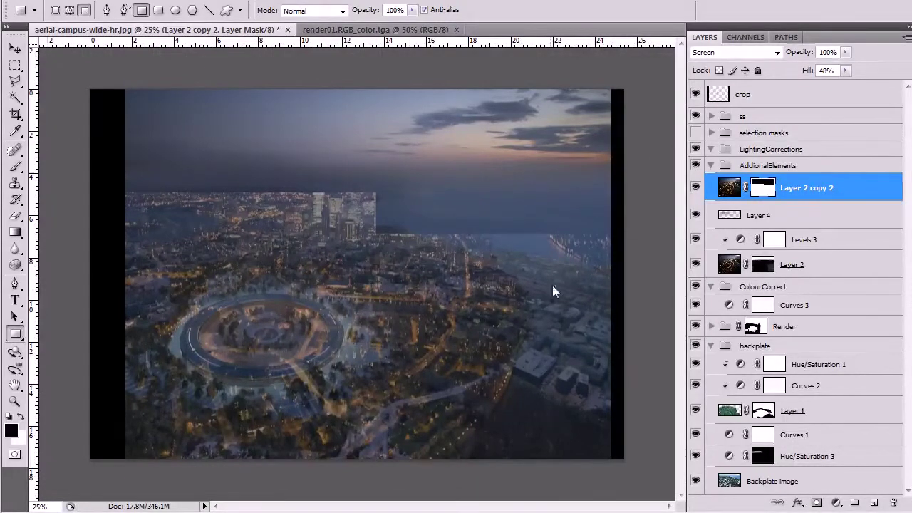
Paint the mask at 90% opacity and 100% flow, hiding the city over the sea and restoring the distant inland lights.
key("b")
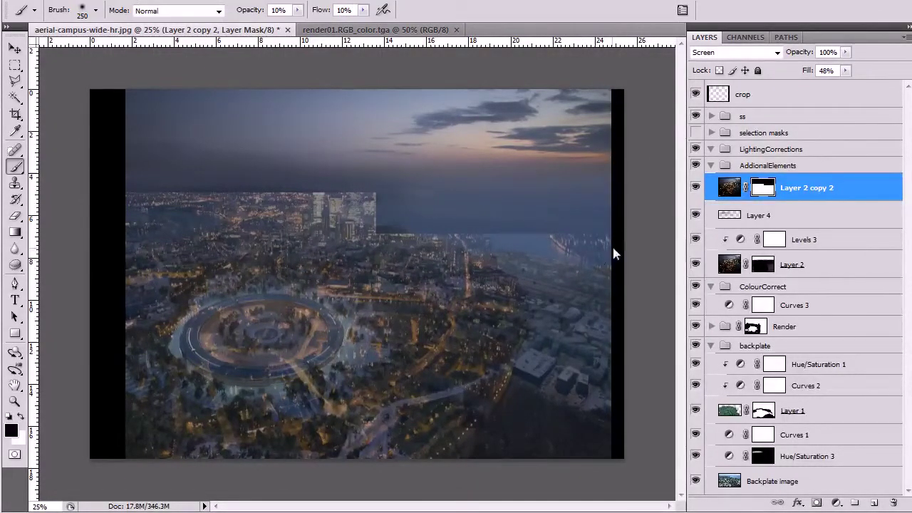
key("8")
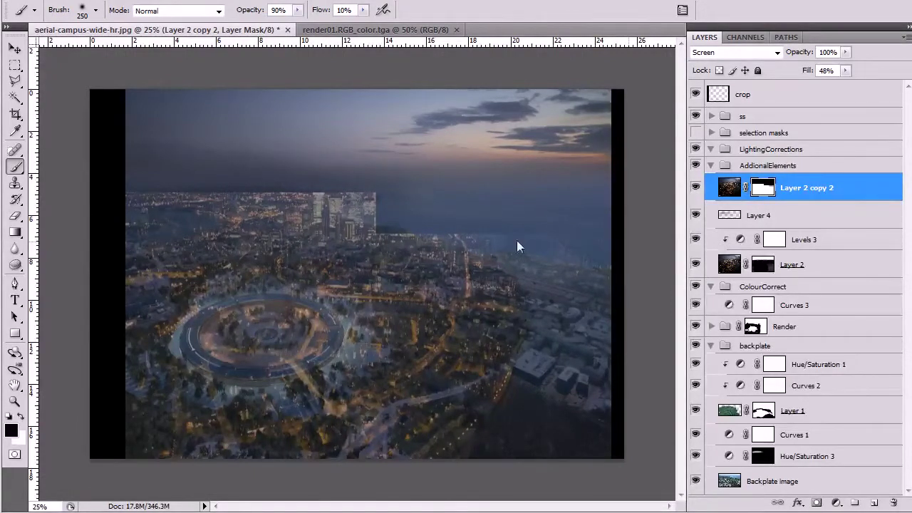
key("shift+0")
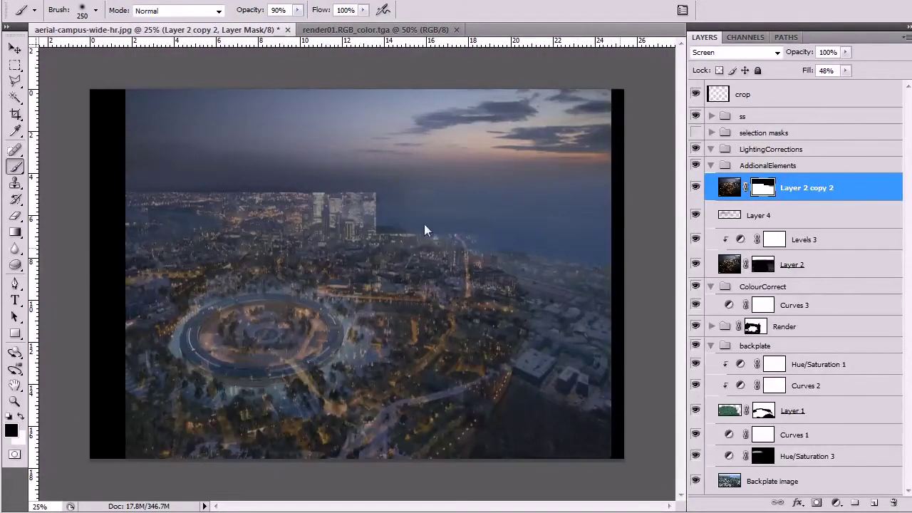
mouse_move(355, 193)
left_mouse_down()
mouse_move(433, 203)
mouse_move(407, 207)
mouse_move(413, 228)
mouse_move(442, 226)
left_mouse_up()
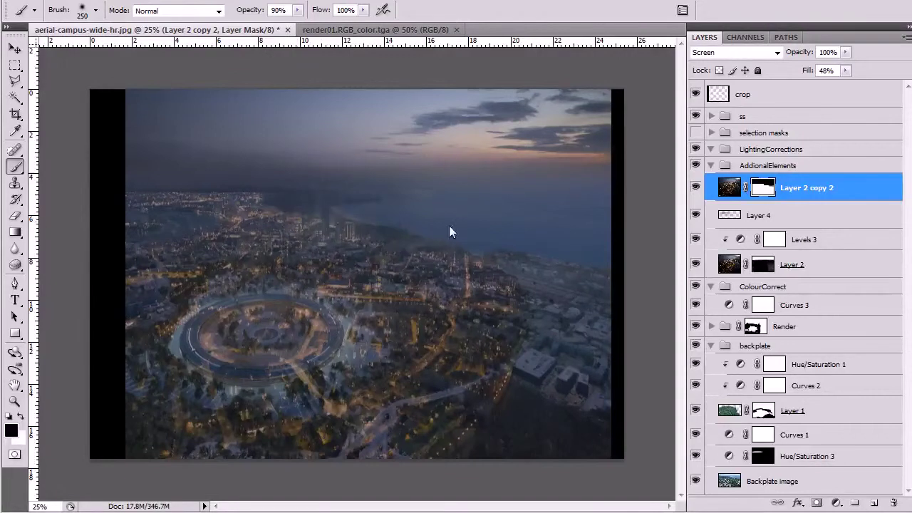
key("x")
left_click_drag(319, 208, 109, 206)
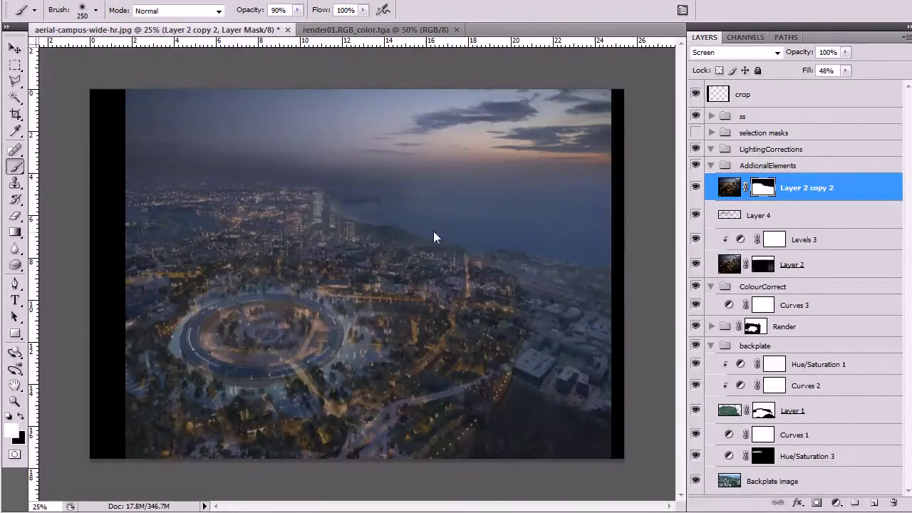
Try to reveal the night city along the coastline and over the sea, and undo the stroke.
left_click_drag(424, 231, 619, 249)
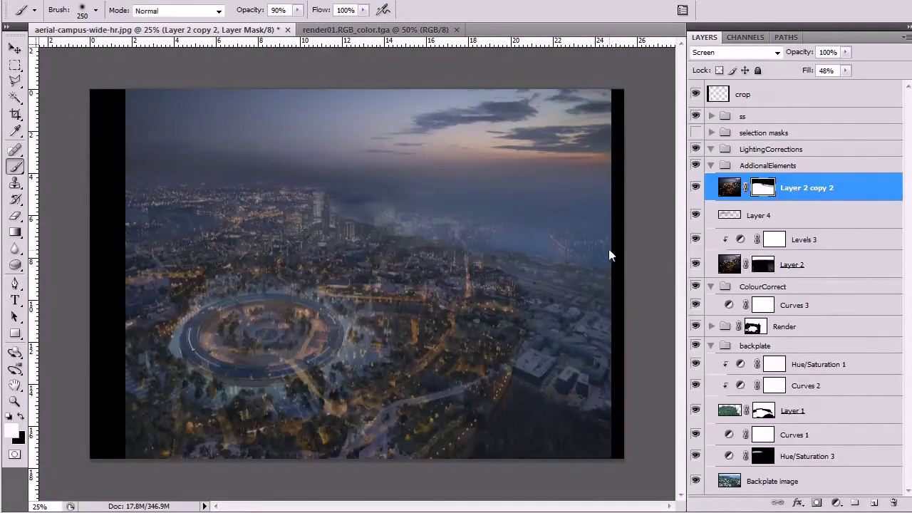
key("ctrl+z")
key("x")
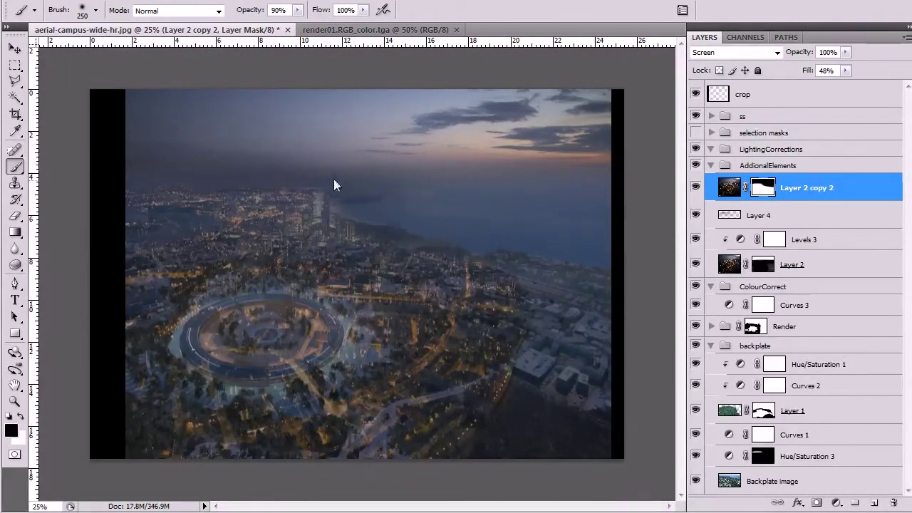
Set up the mask brush with white, size 125 and 40% opacity.
key("x")
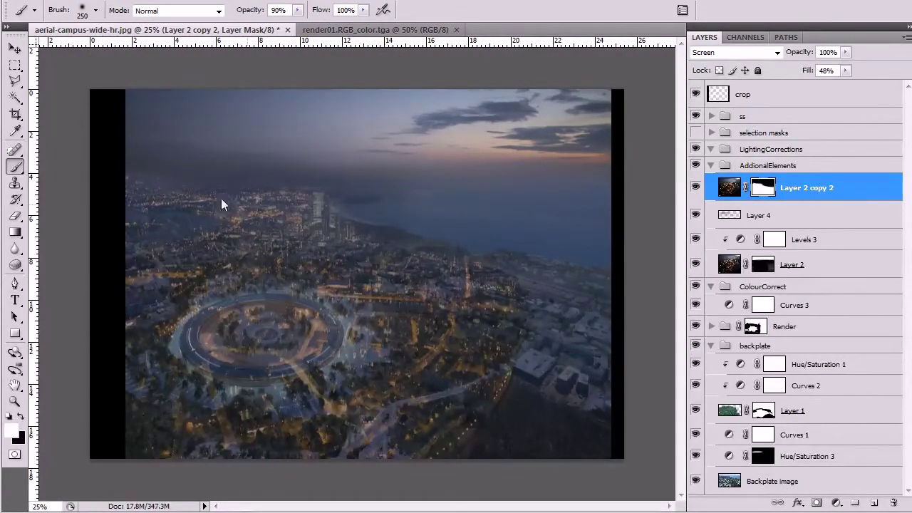
key("bracketleft")
key("bracketleft")
key("bracketleft")
key("bracketleft")
key("4")
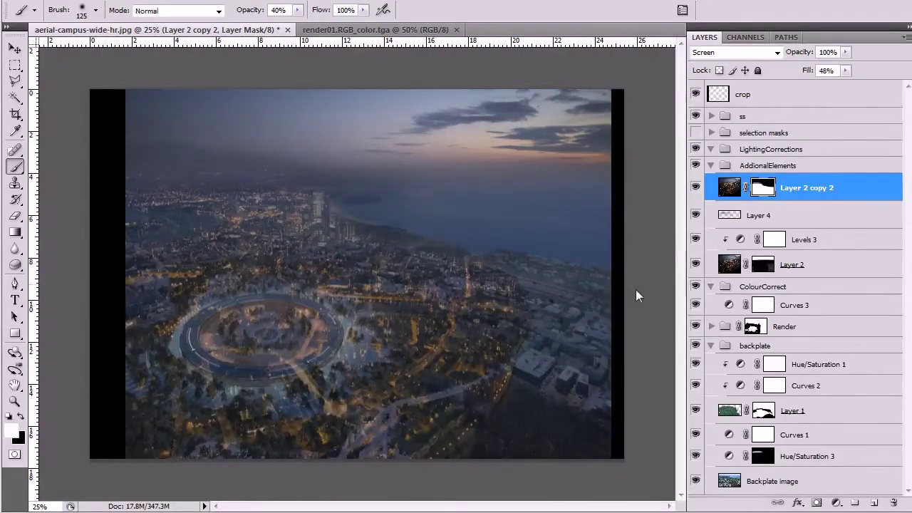
Add a Levels adjustment clipped to Layer 2 copy 2 and darken the night city overlay.
left_click(836, 502)
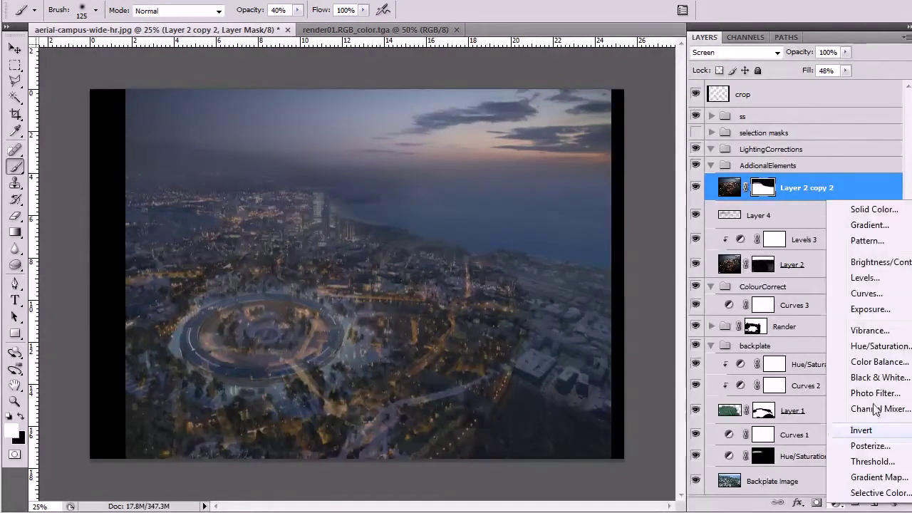
left_click(864, 278)
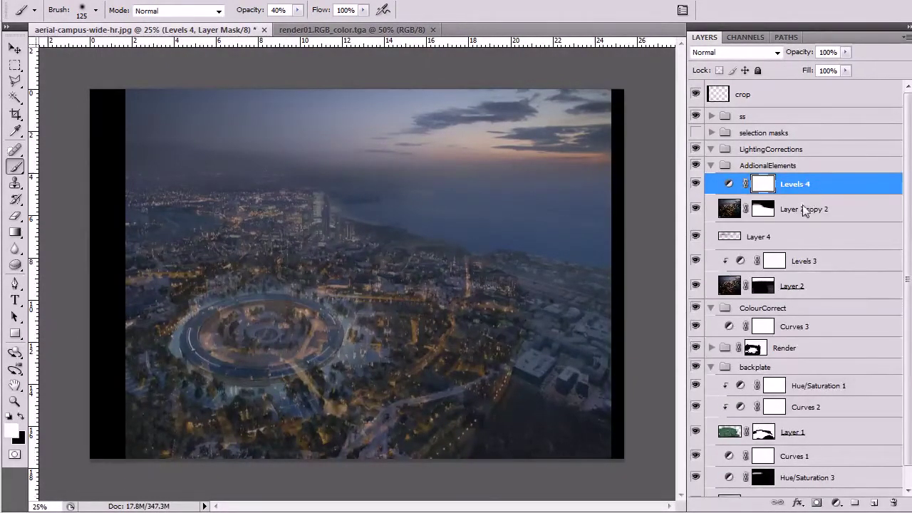
left_click(813, 194, "alt")
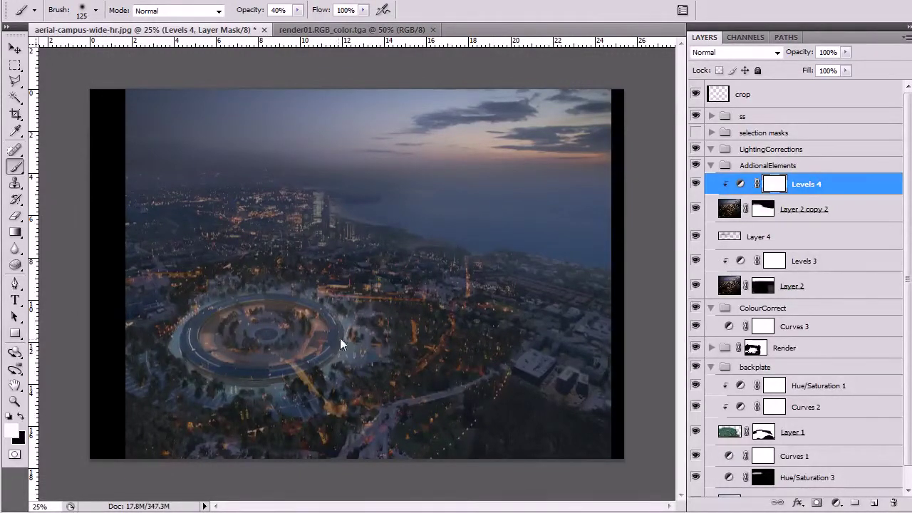
Try shifting the Layer 2 copy 2 image independently of its mask to reposition the city lights, and restore its position.
key("v")
left_click(788, 213)
left_click_drag(451, 330, 381, 408)
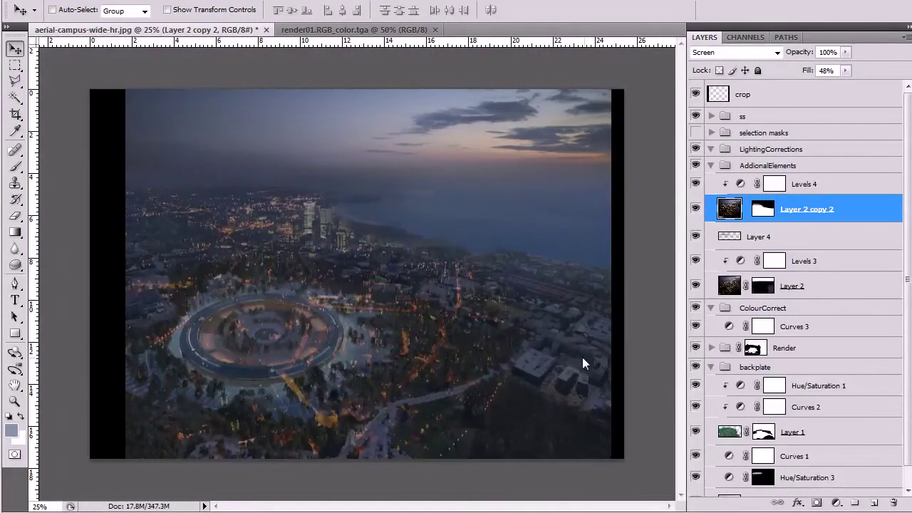
left_click_drag(484, 365, 437, 368)
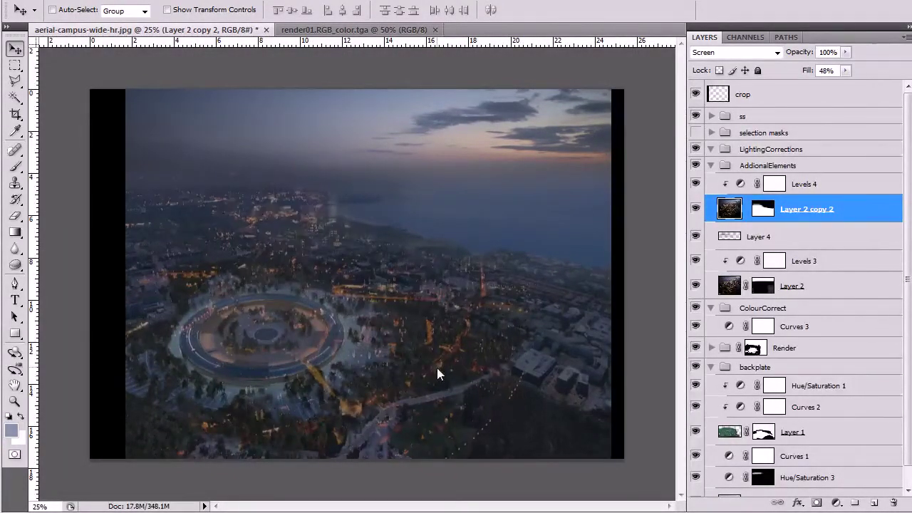
left_click(762, 209)
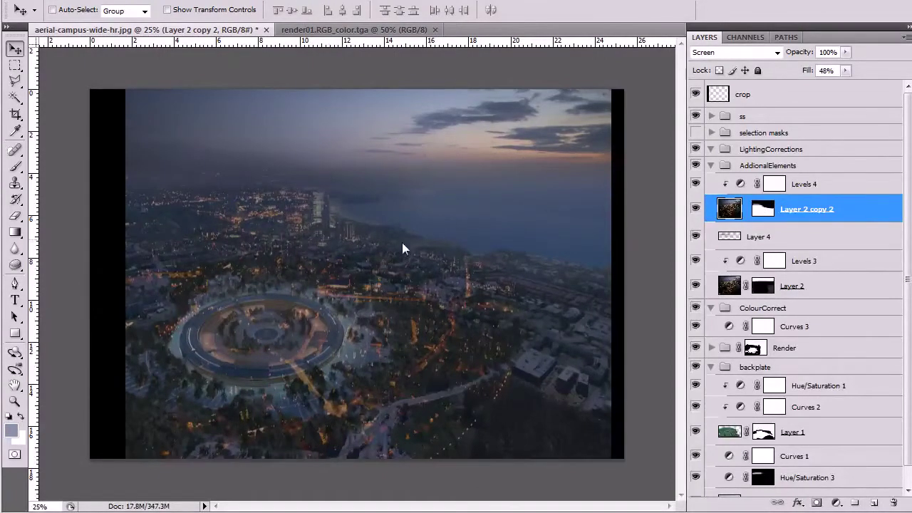
Clone city lights over the residential blocks east of the campus with a size 100 stamp, and clone out the coastal towers.
key("s")
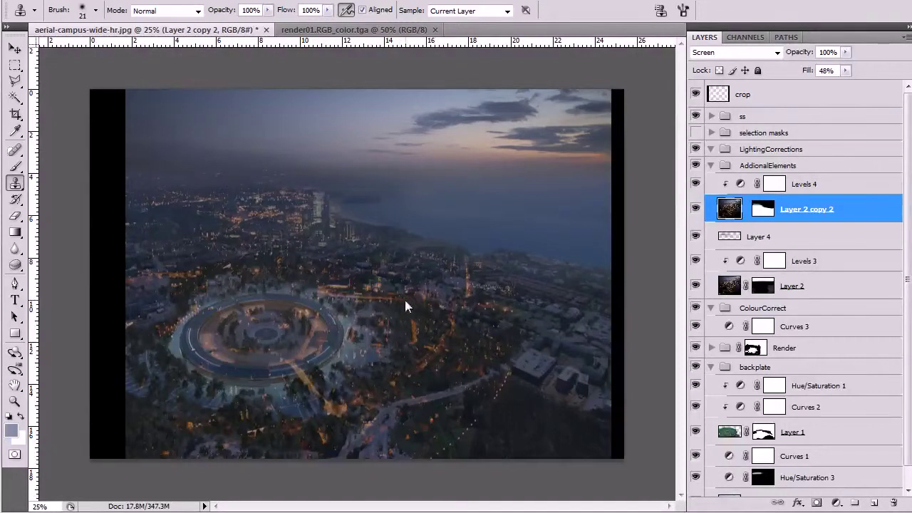
key("bracketright")
key("bracketright")
key("bracketright")
key("bracketright")
key("bracketright")
key("bracketright")
key("bracketright")
key("bracketright")
left_click_drag(525, 346, 603, 330)
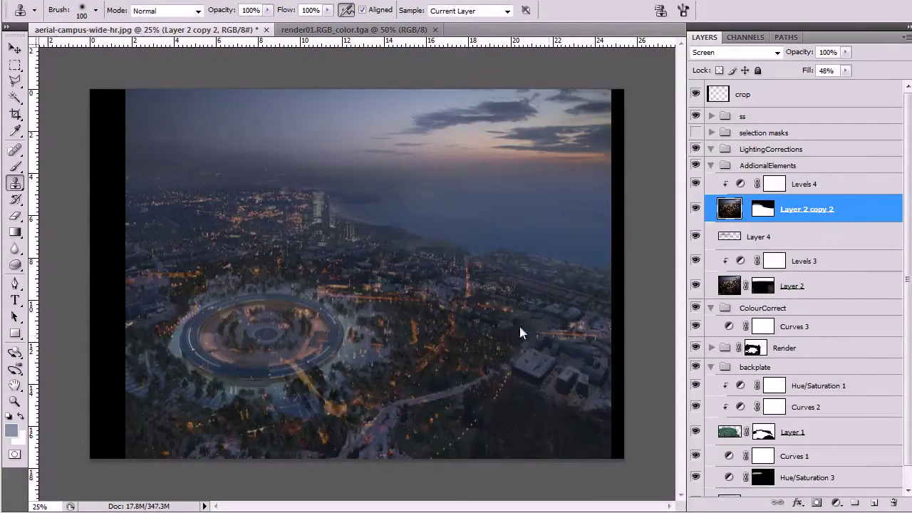
left_click_drag(564, 362, 622, 390)
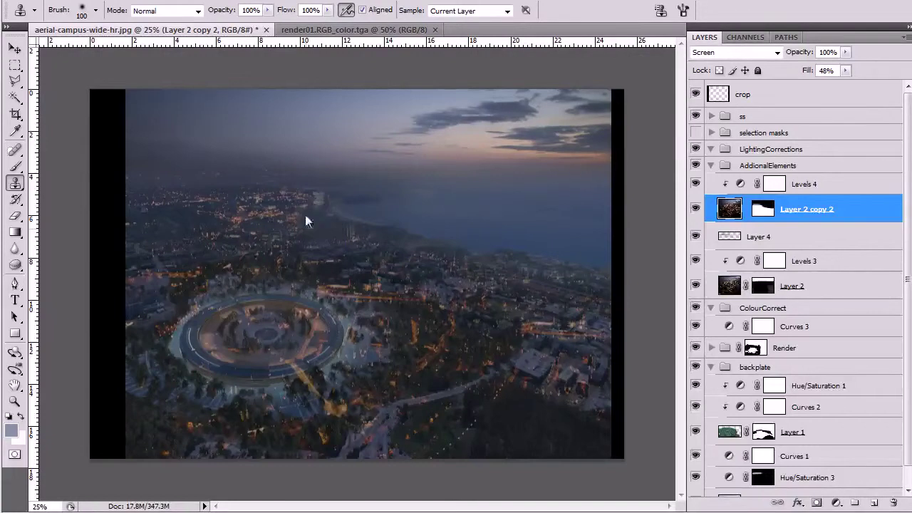
key("ctrl+z")
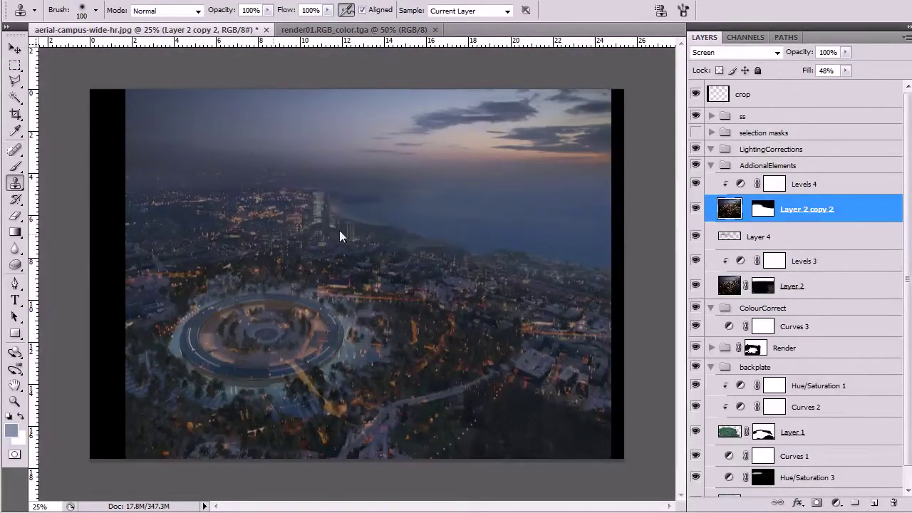
key("ctrl+z")
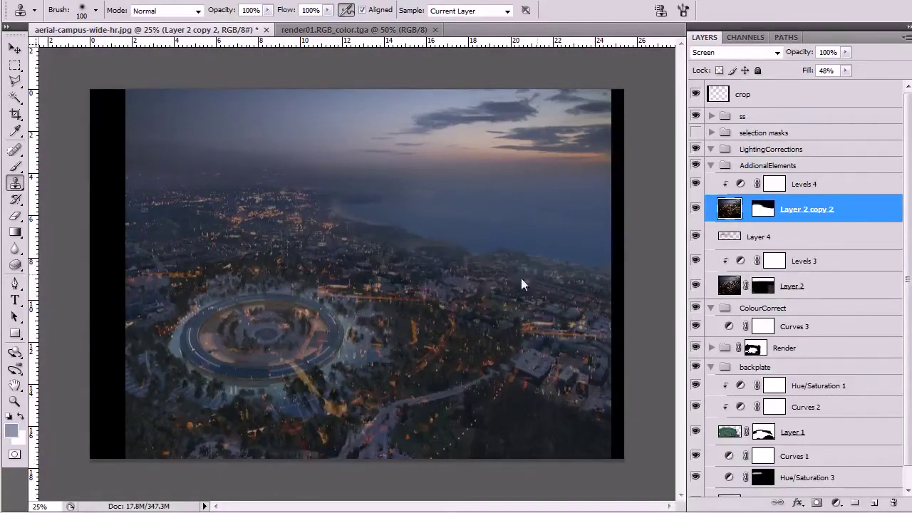
Try to clone out the bright road crossing the campus ring, and undo the stroke.
key("x")
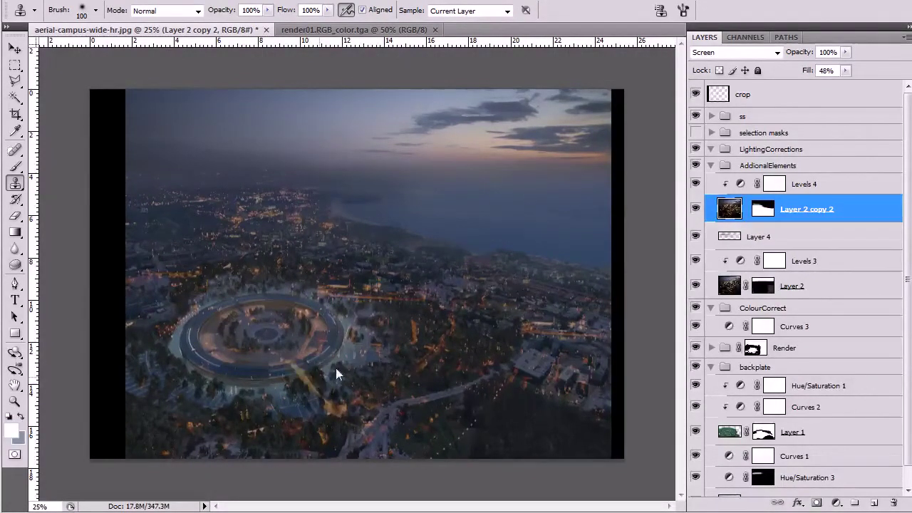
left_click_drag(334, 336, 309, 314)
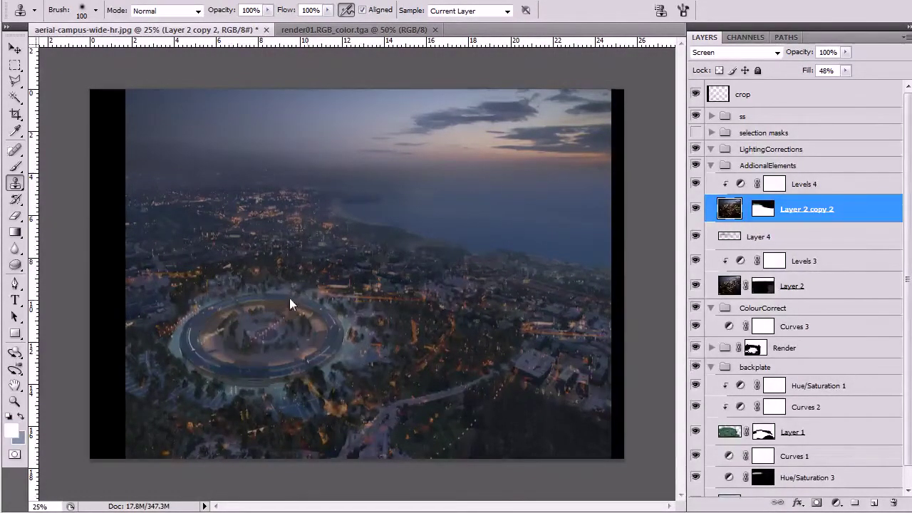
key("ctrl+z")
Paint black at 60% opacity with a size 250 brush on Layer 2 copy 2's mask, hiding city lights over the campus ring and surrounding trees.
key("b")
left_click(762, 208)
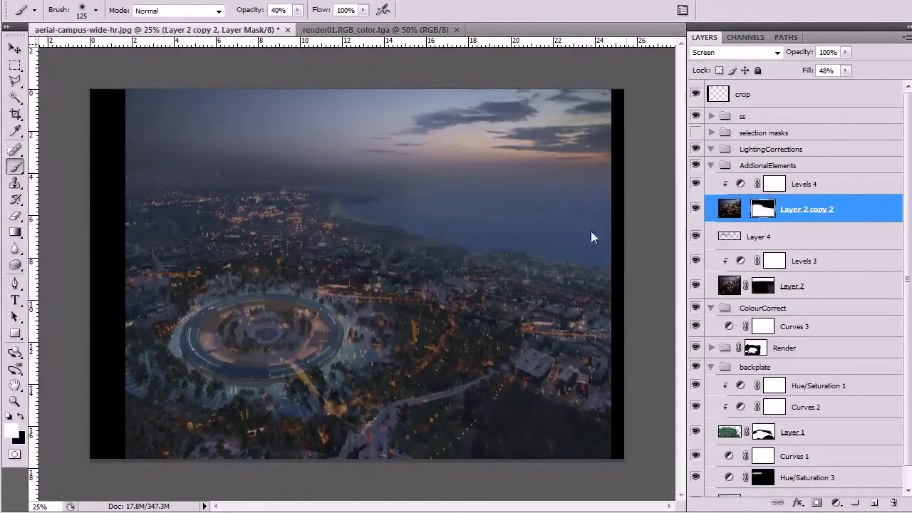
key("bracketright")
key("bracketright")
key("bracketright")
key("x")
key("6")
left_click_drag(349, 296, 324, 285)
left_click_drag(352, 351, 325, 350)
left_click_drag(357, 391, 451, 342)
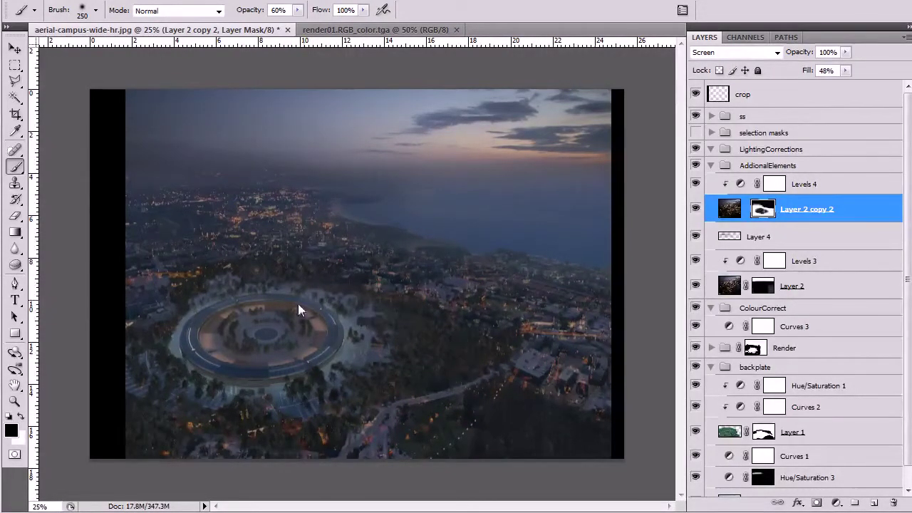
mouse_move(258, 385)
left_mouse_down()
mouse_move(544, 362)
mouse_move(534, 395)
left_mouse_up()
left_click_drag(209, 424, 344, 421)
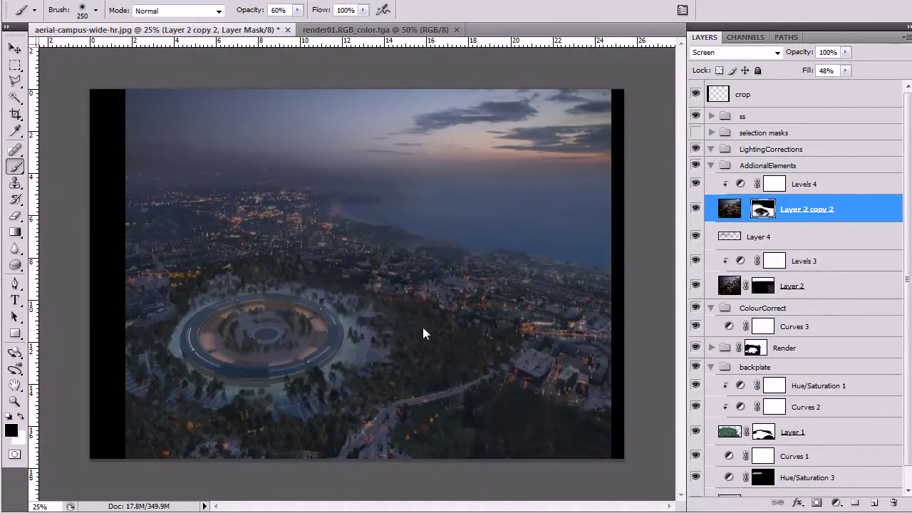
Add a Color Balance adjustment clipped to Layer 2 copy 2 and shift its shadows to +2 on the yellow-blue axis.
left_click(836, 502)
left_click(879, 361)
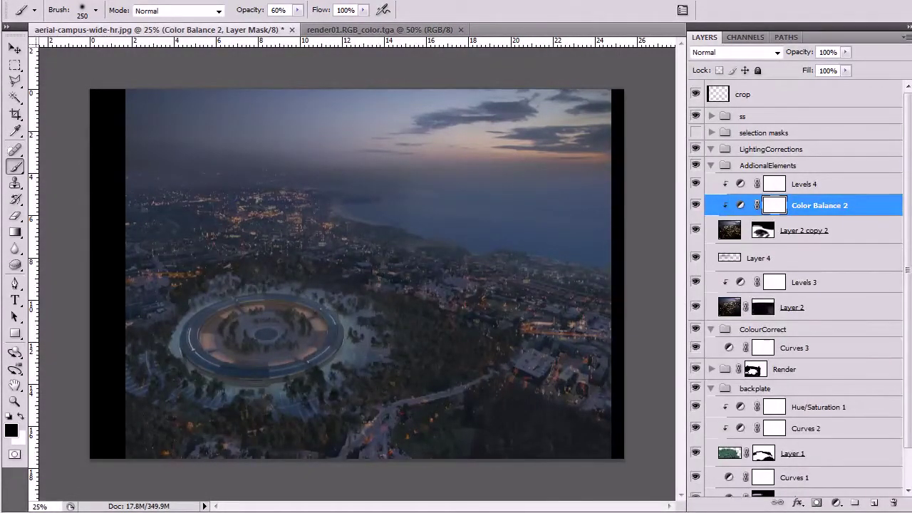
left_click_drag(911, 104, 647, 108)
left_click_drag(604, 312, 600, 371)
left_click(595, 240)
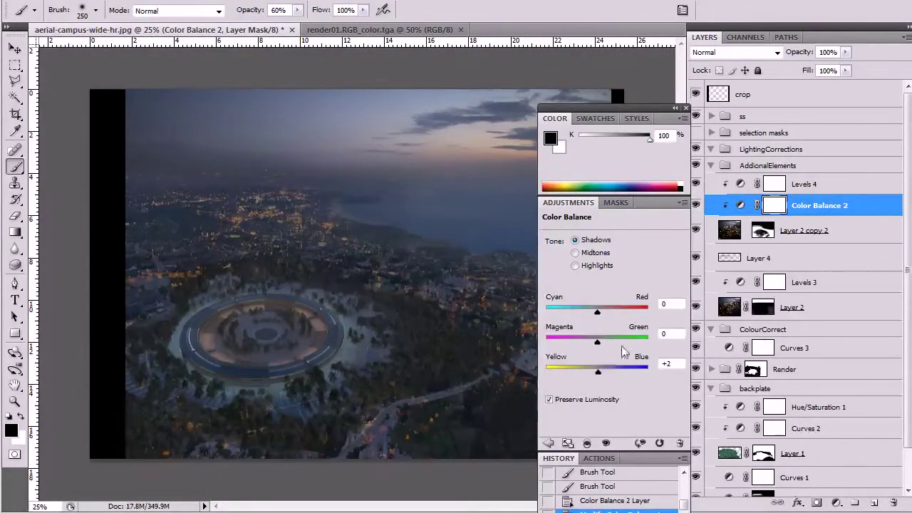
left_click(685, 109)
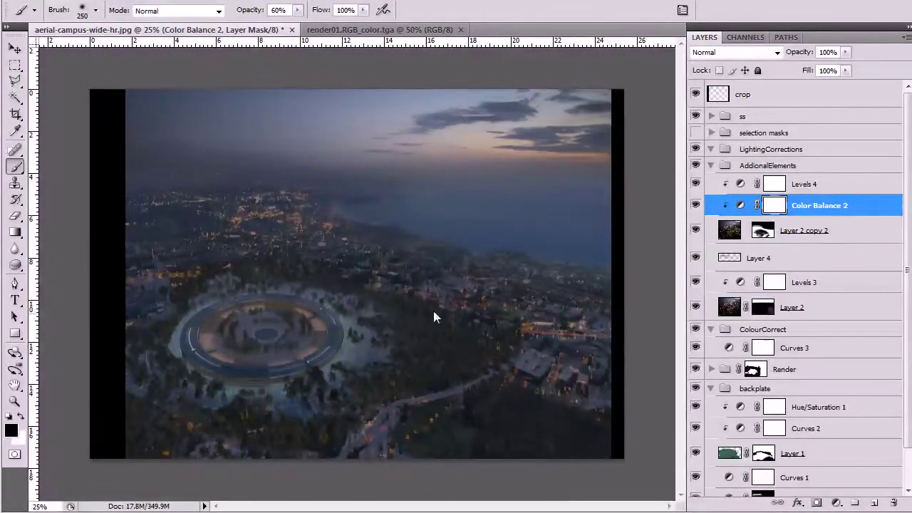
Paint white at 60% opacity on Layer 2 copy 2's mask to bring back faint lights in the trees east of the campus ring.
key("z")
left_click(477, 253, "alt")
left_click(485, 254)
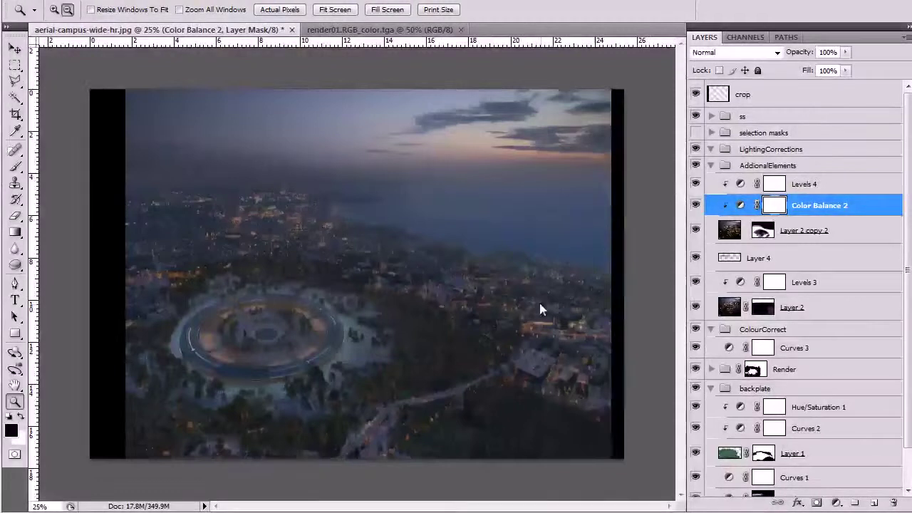
left_click(559, 303, "alt")
left_click(471, 338)
left_click(472, 338)
left_click(769, 239)
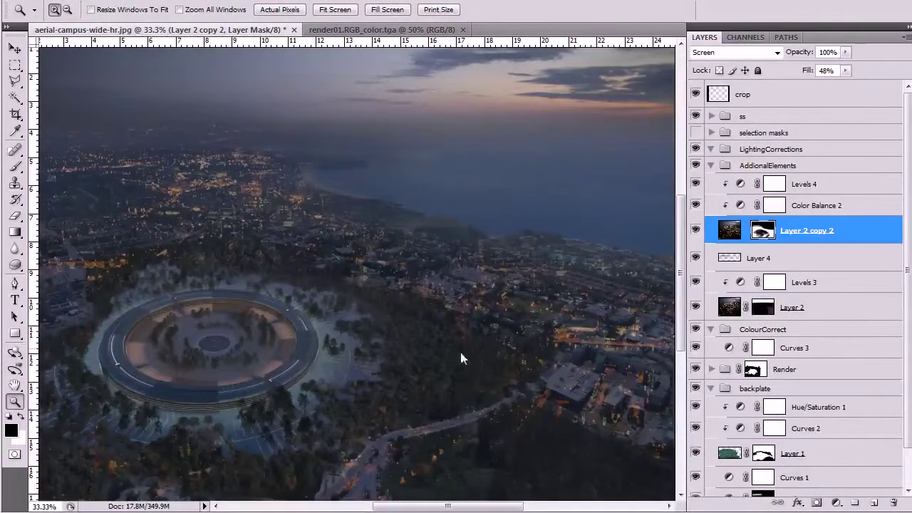
key("b")
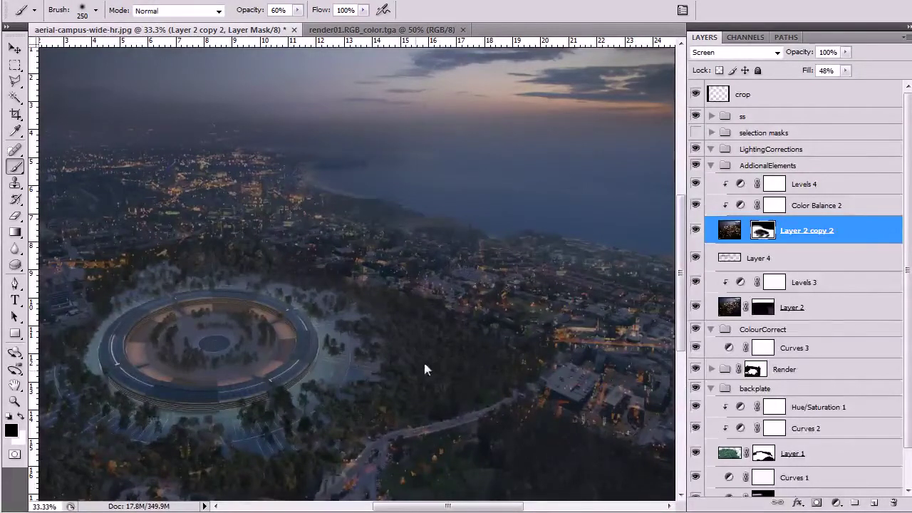
key("x")
left_click_drag(409, 389, 490, 365)
Paint black with a size 150 brush on Layer 2 copy 2's mask, hiding the bright road lights around the large buildings east of the campus.
key("bracketleft")
key("bracketleft")
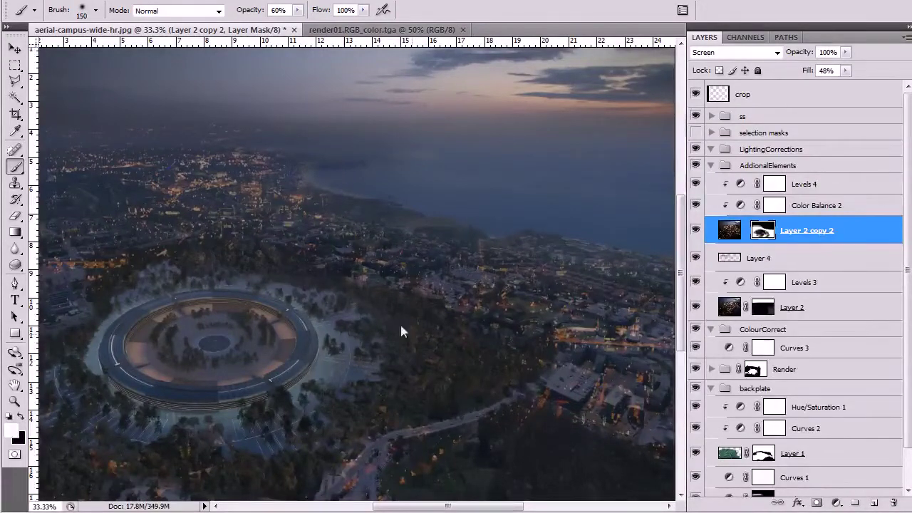
key("z")
left_click(580, 297, "alt")
left_click(521, 320, "alt")
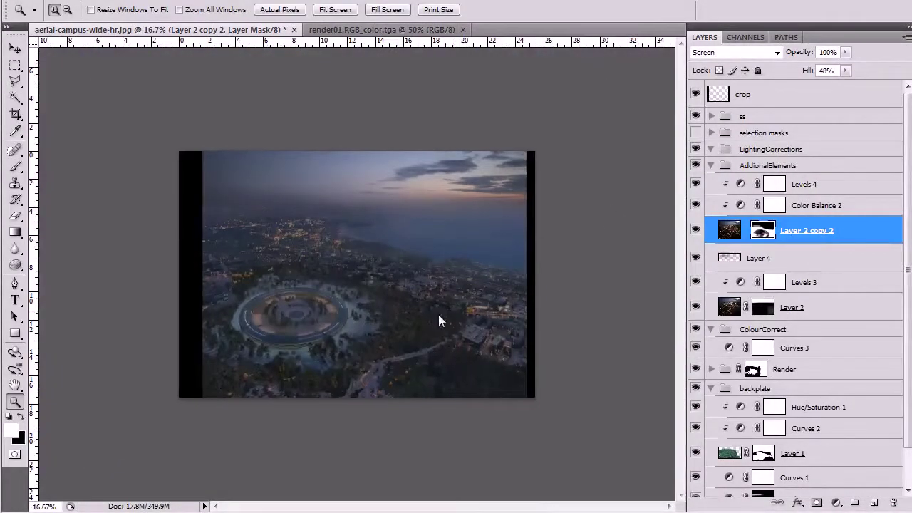
left_click(521, 321)
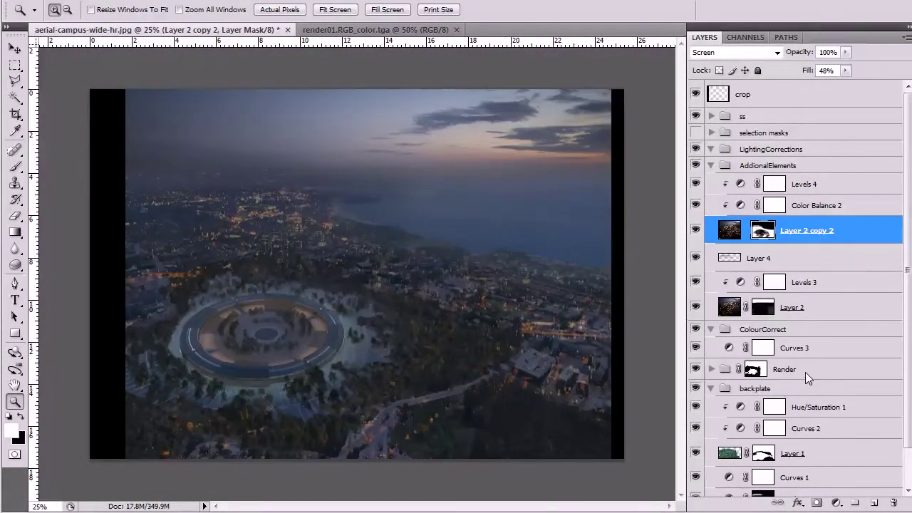
key("ctrl+plus")
key("ctrl+plus")
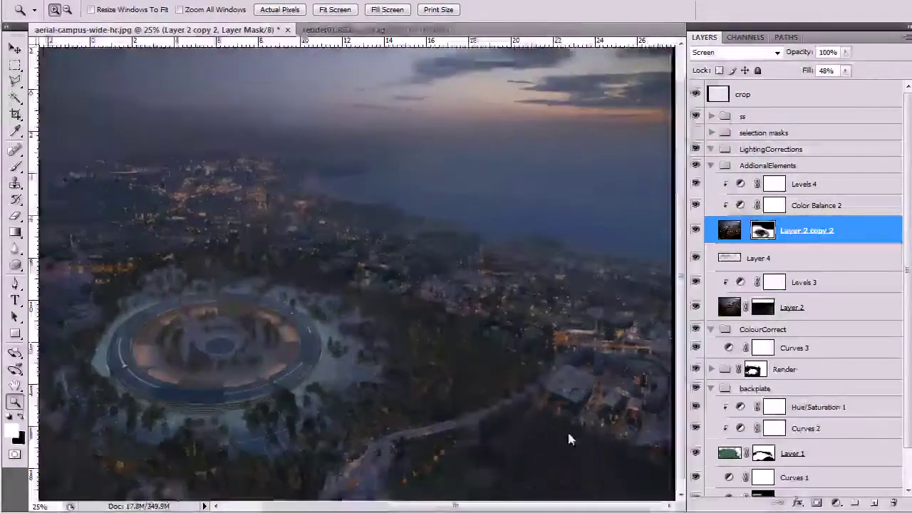
key("b")
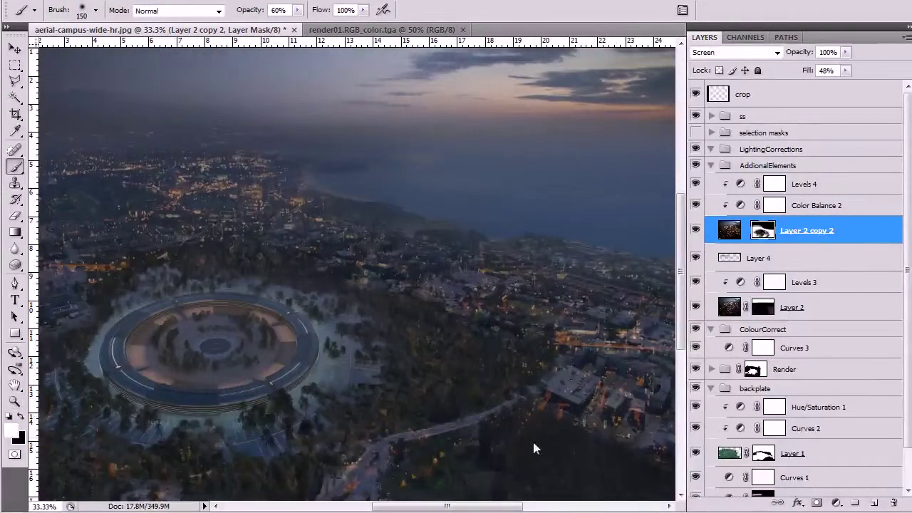
key("x")
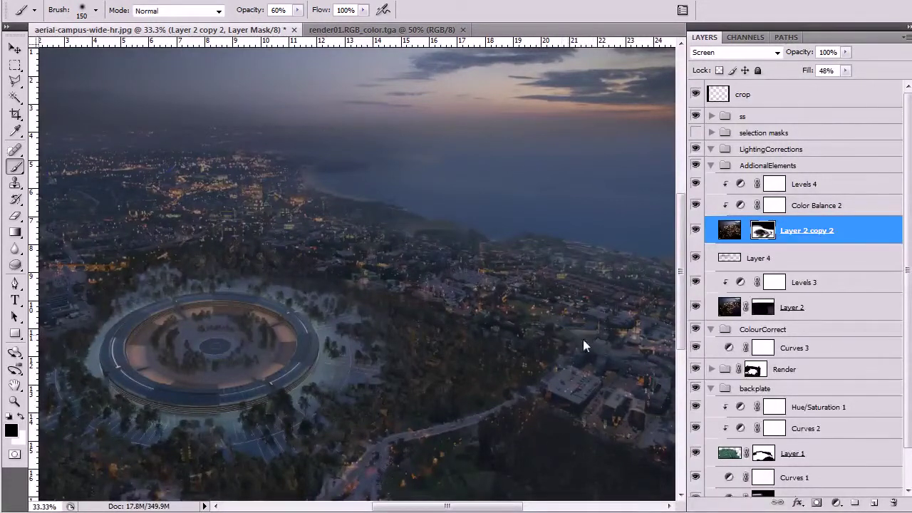
left_click_drag(558, 401, 459, 414)
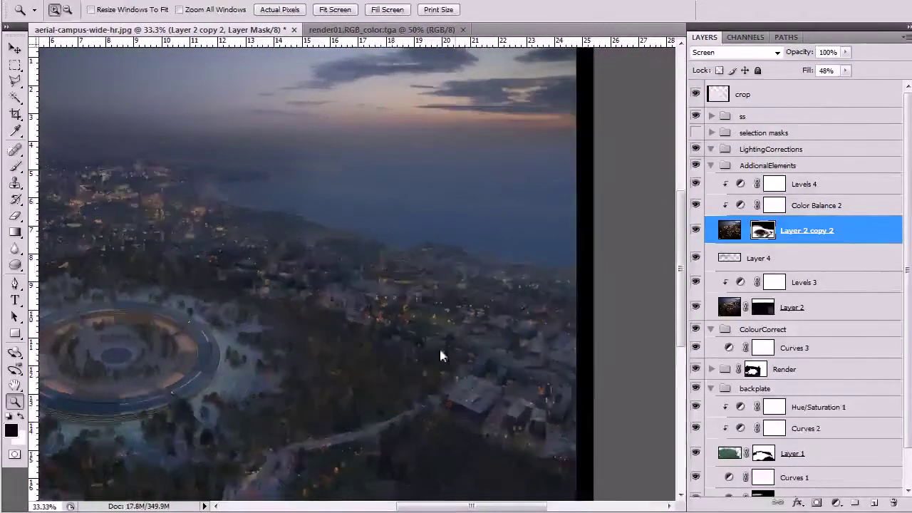
key("z")
left_click(406, 367, "alt")
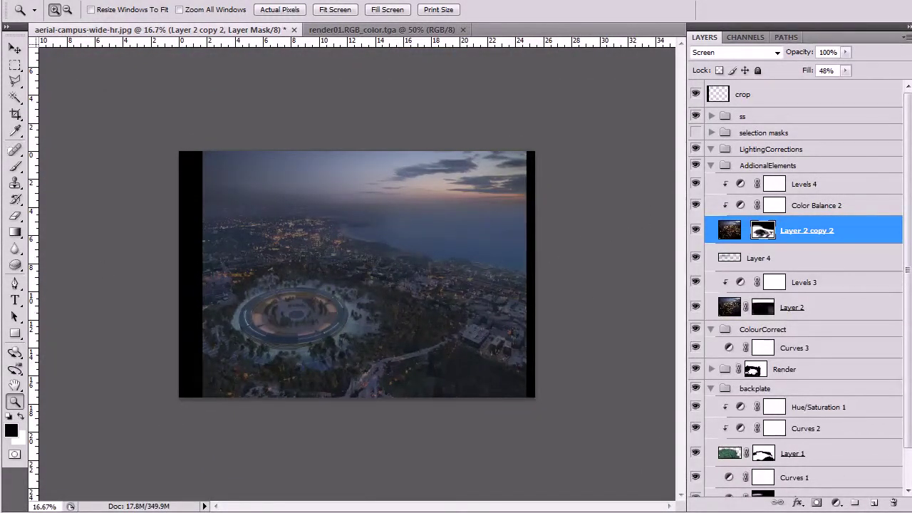
left_click(332, 355)
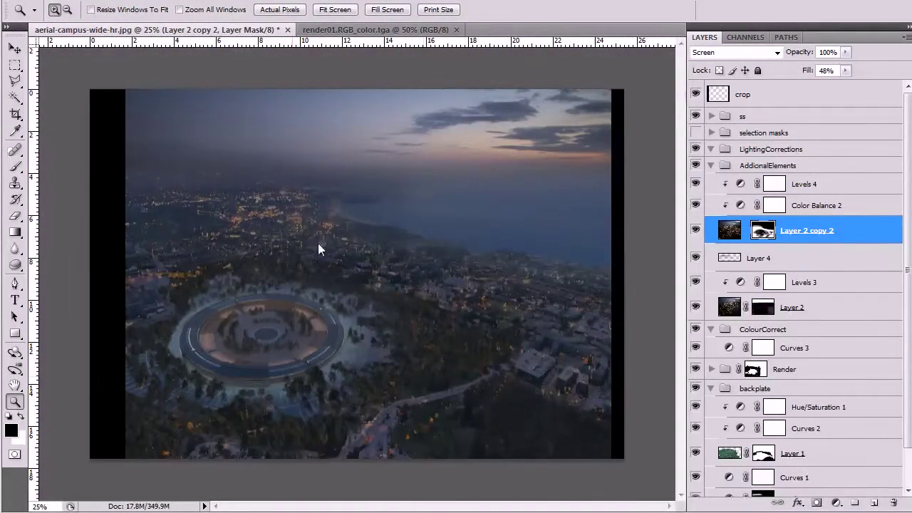